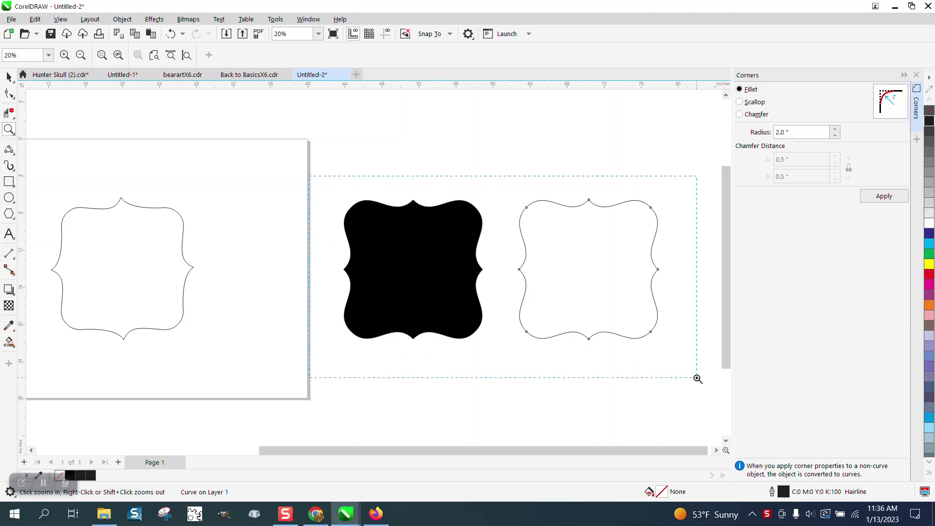
Drag the left outline bracket frame down below the page, leaving the page empty.
scroll(535, 256, down, 1)
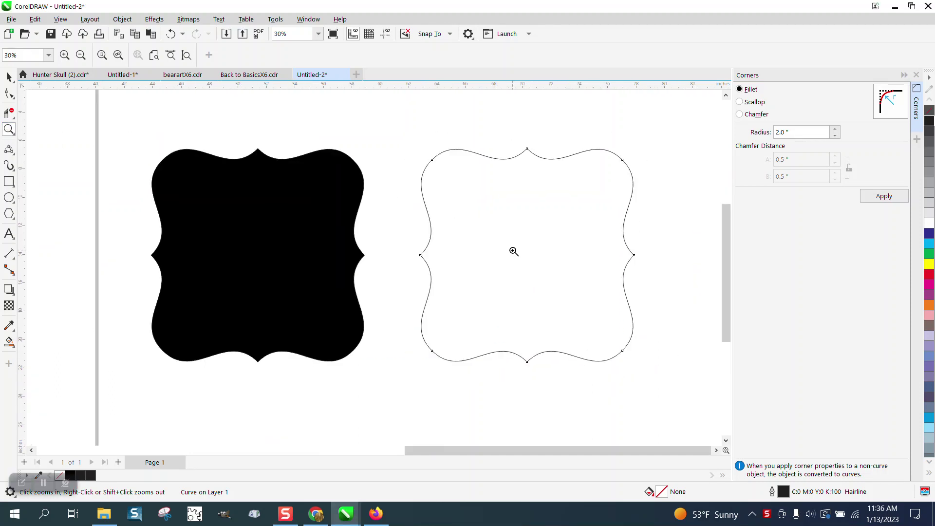
scroll(277, 224, down, 4)
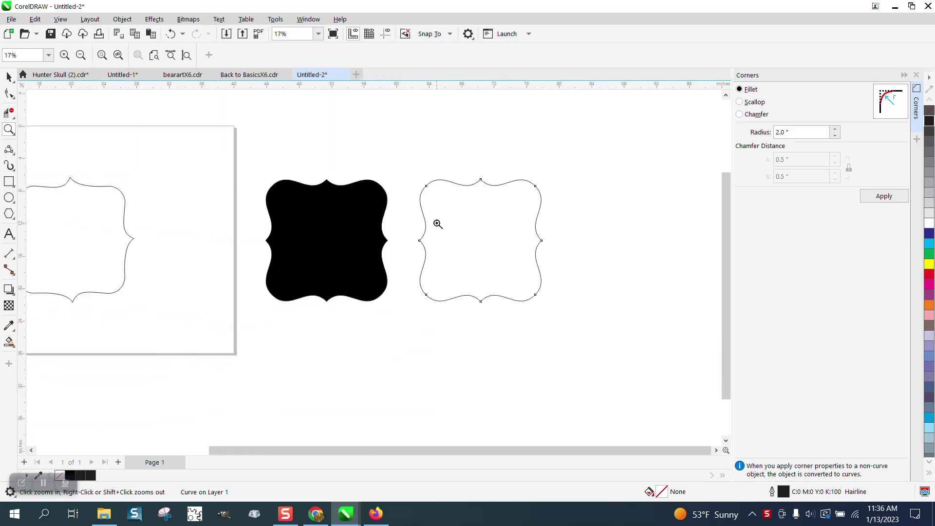
drag(138, 163, 445, 363)
click(9, 76)
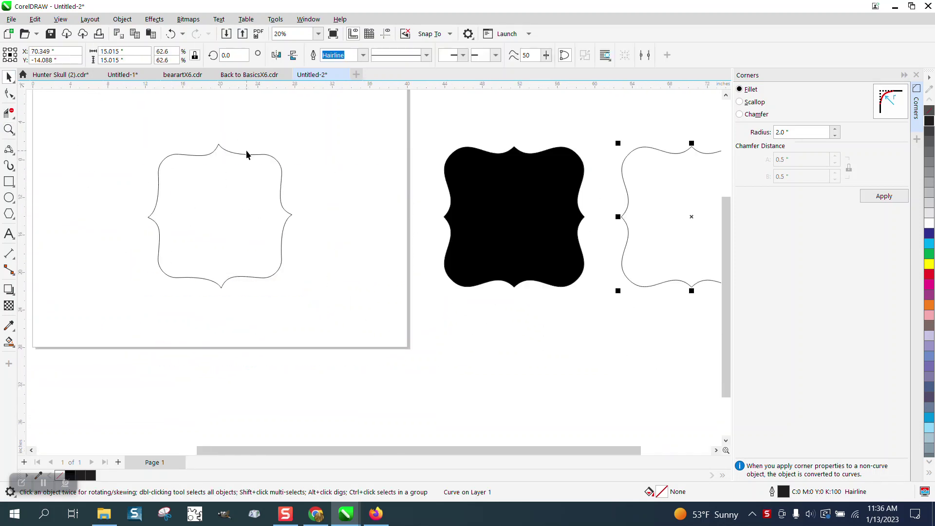
drag(247, 154, 464, 320)
Draw a four-sided polygon diamond on the page.
click(11, 215)
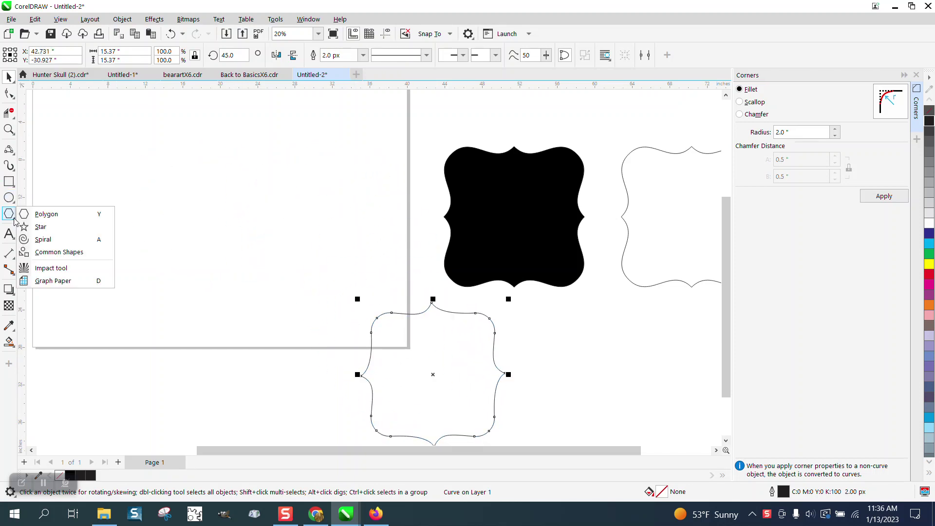
click(43, 216)
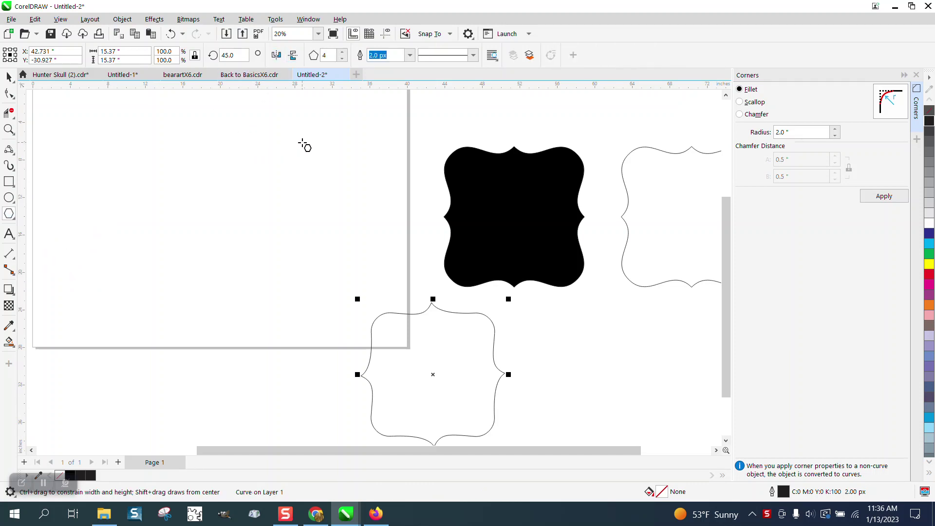
drag(303, 144, 153, 287)
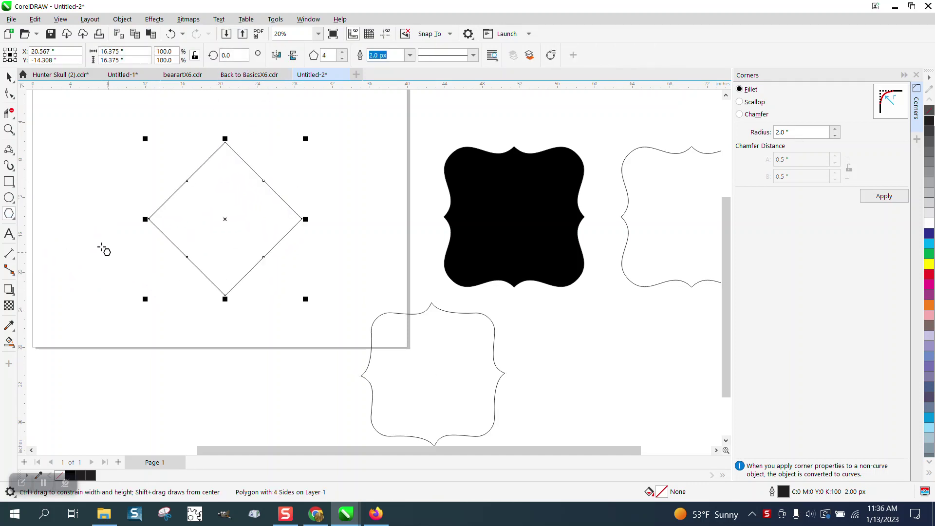
Pull the diamond's side nodes inward to form small notches near its corners.
click(9, 93)
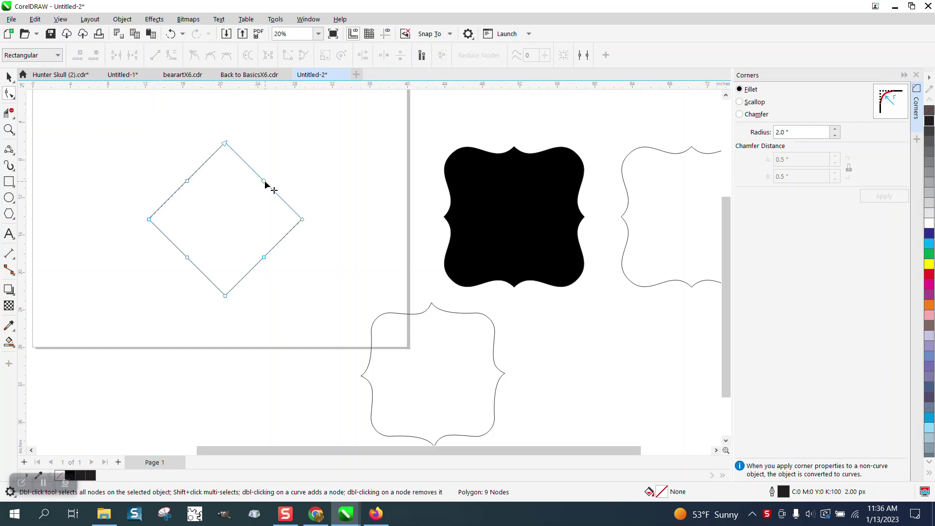
drag(265, 183, 271, 174)
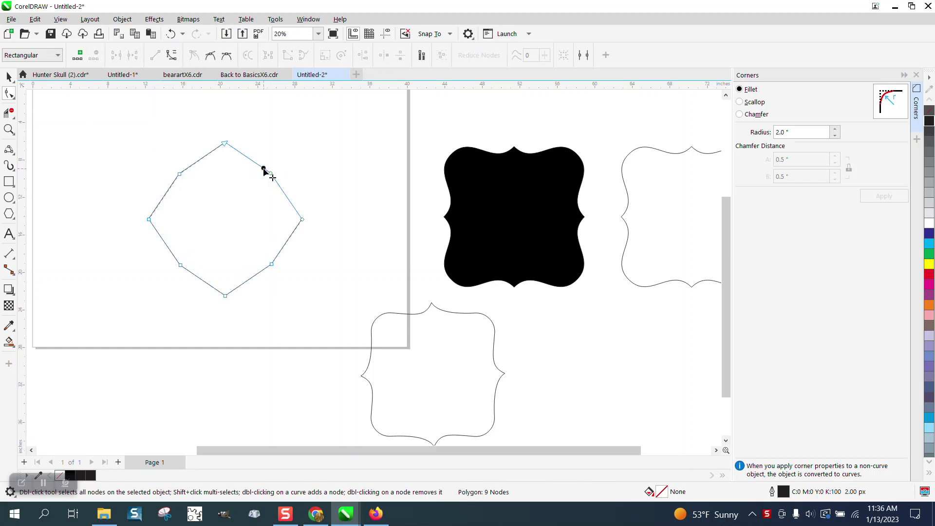
mouse_move(263, 169)
mouse_down()
mouse_move(268, 183)
mouse_move(259, 177)
mouse_up()
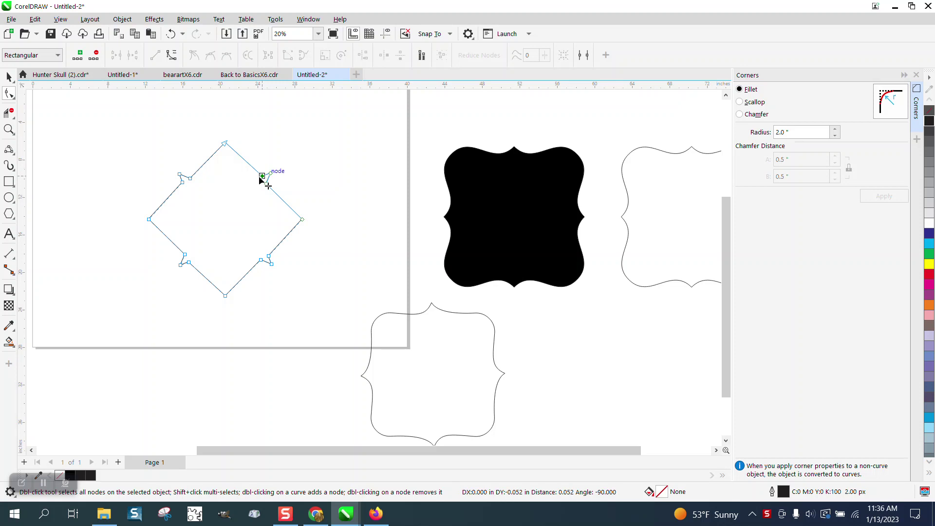
click(266, 184)
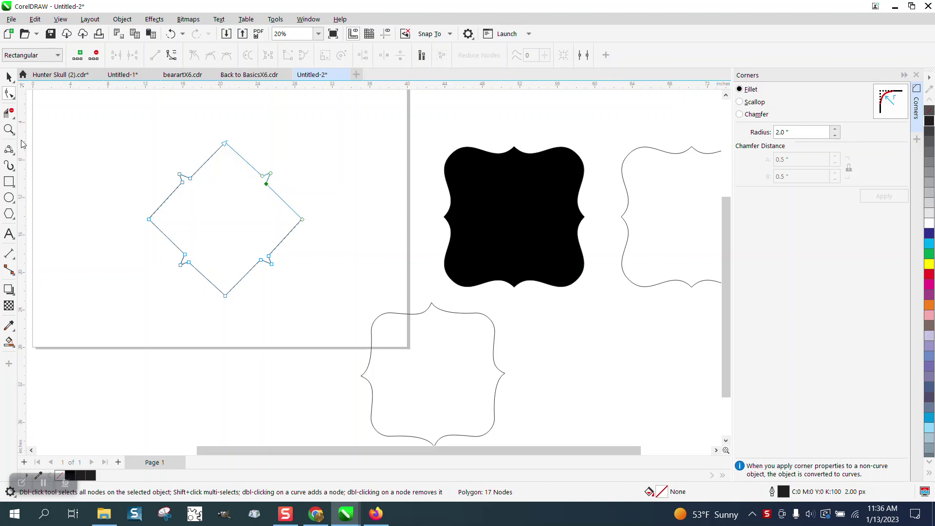
click(7, 129)
Move the upper-right notch's inner node down and to the left.
drag(239, 161, 313, 207)
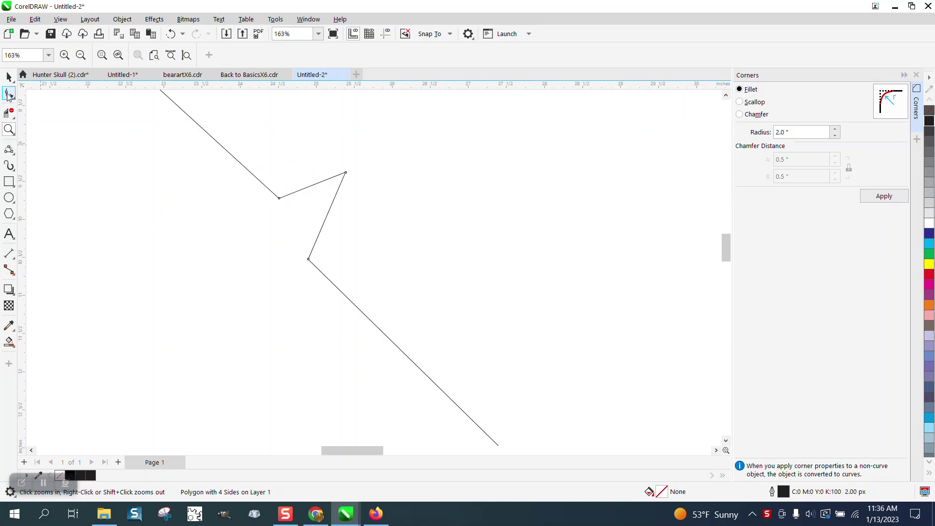
key(F10)
key(Delete)
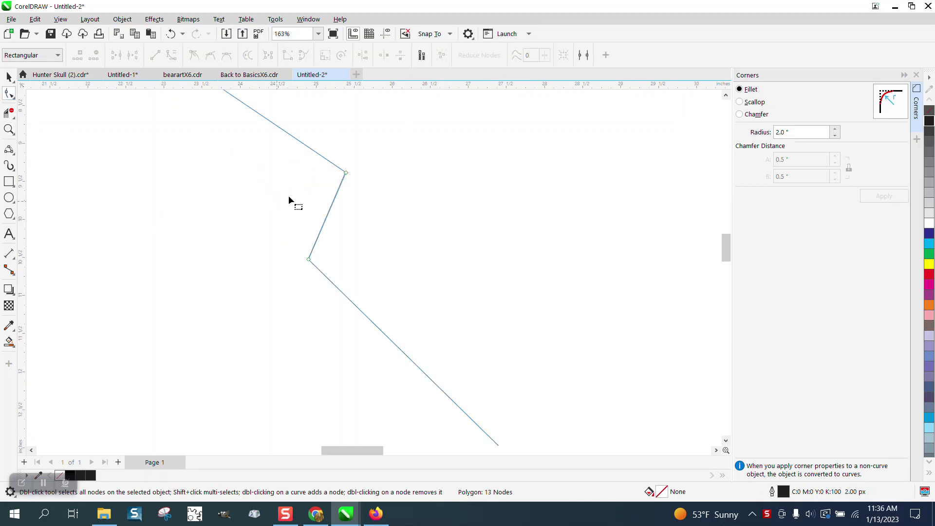
click(171, 33)
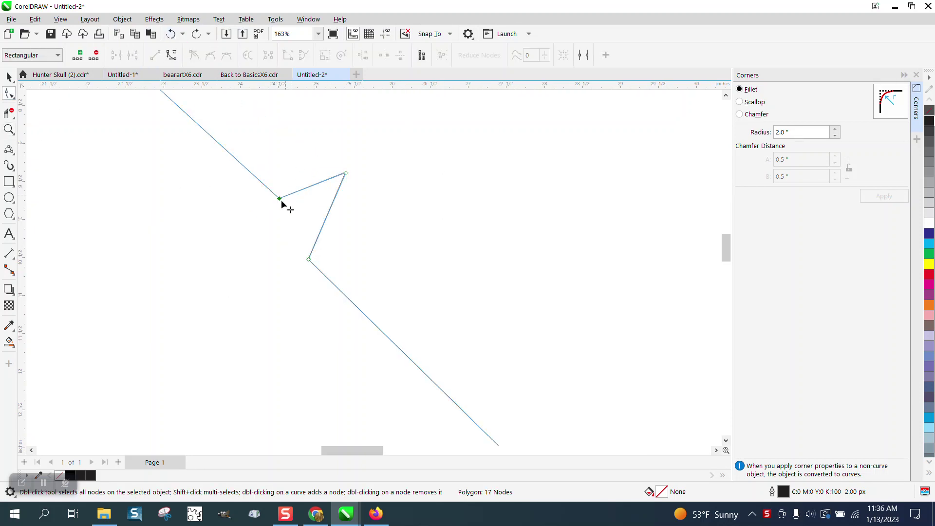
drag(279, 199, 258, 218)
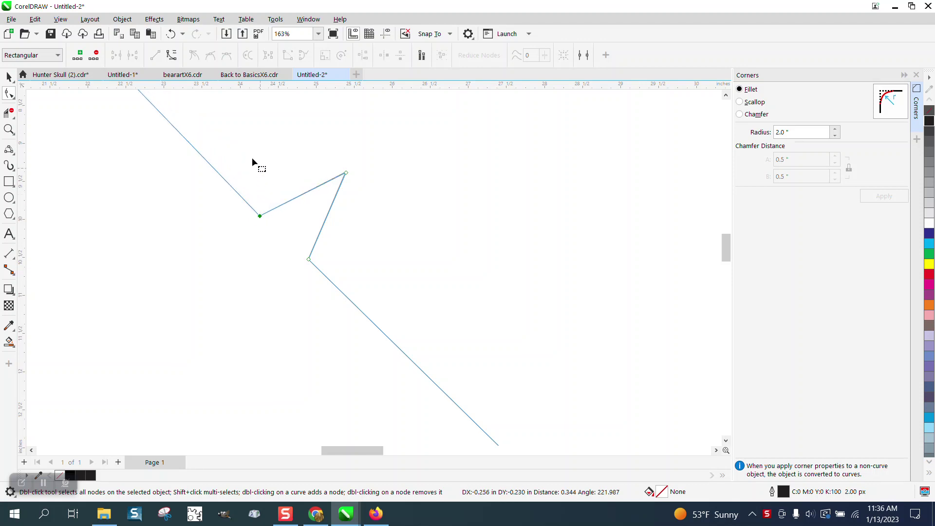
drag(415, 296, 415, 297)
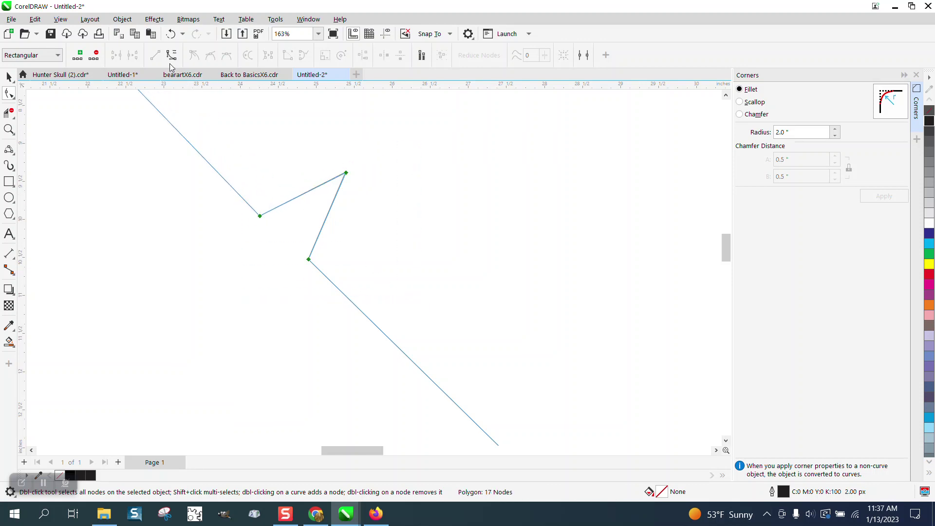
click(346, 177)
Bend the notch segment into a leftward curve and shift its left node up-left.
drag(334, 201, 337, 203)
click(170, 34)
drag(319, 236, 288, 223)
click(260, 216)
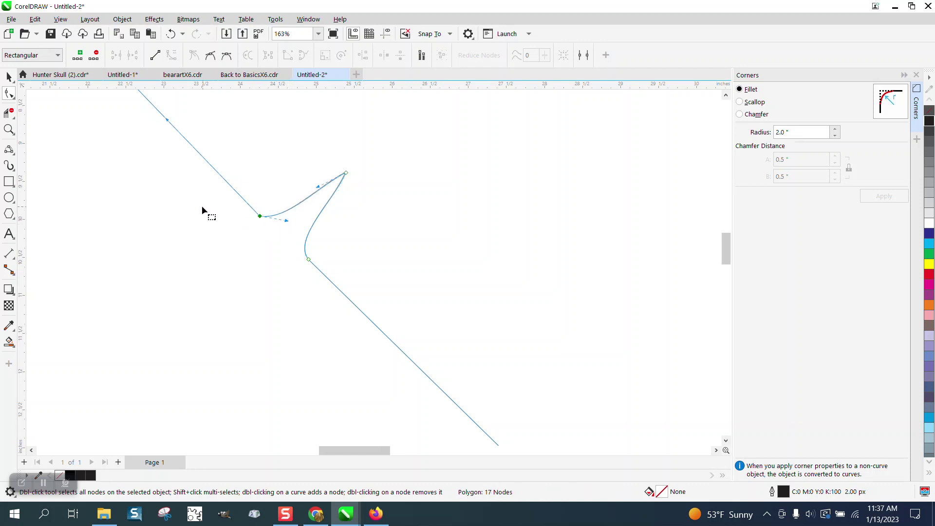
scroll(226, 204, down, 2)
drag(230, 210, 220, 197)
click(259, 235)
scroll(280, 239, down, 4)
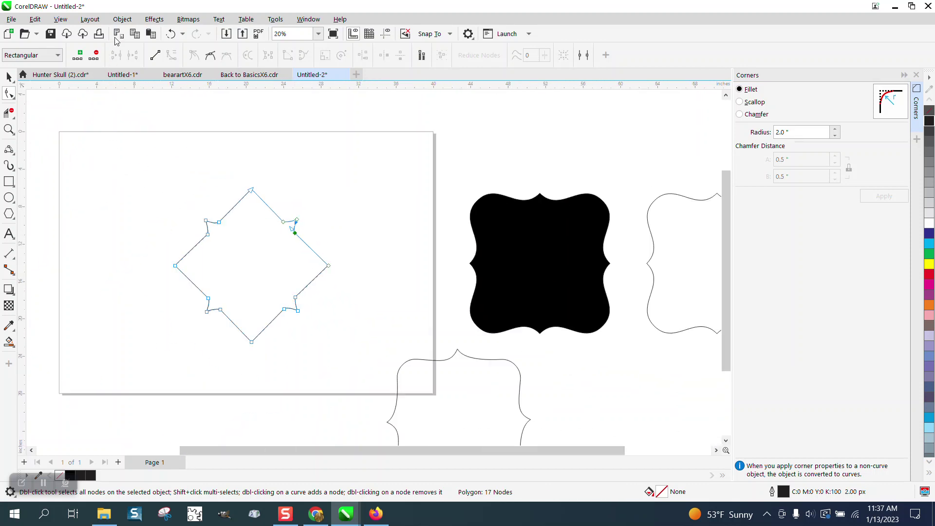
Convert the notched diamond to curves and round all its corners with a 2.0" fillet.
click(122, 19)
key(Escape)
key(ctrl+q)
drag(184, 163, 335, 347)
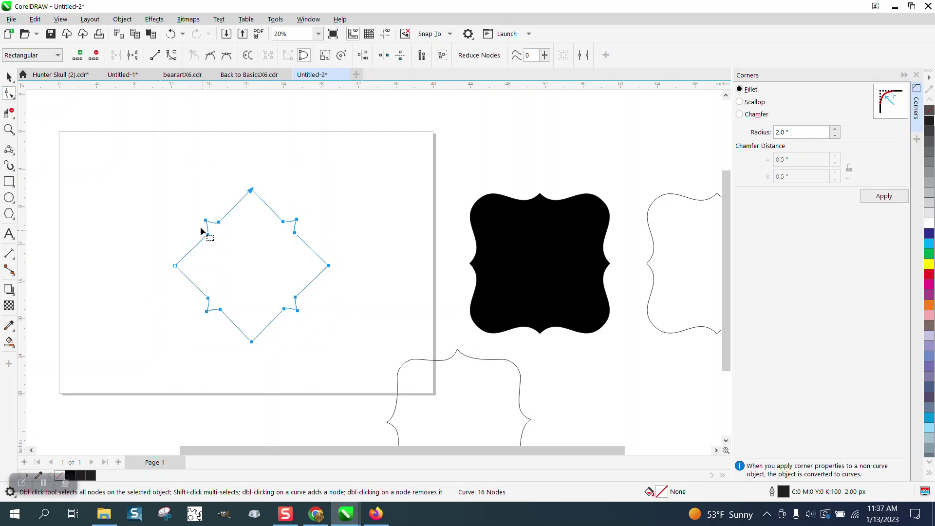
drag(234, 294, 242, 303)
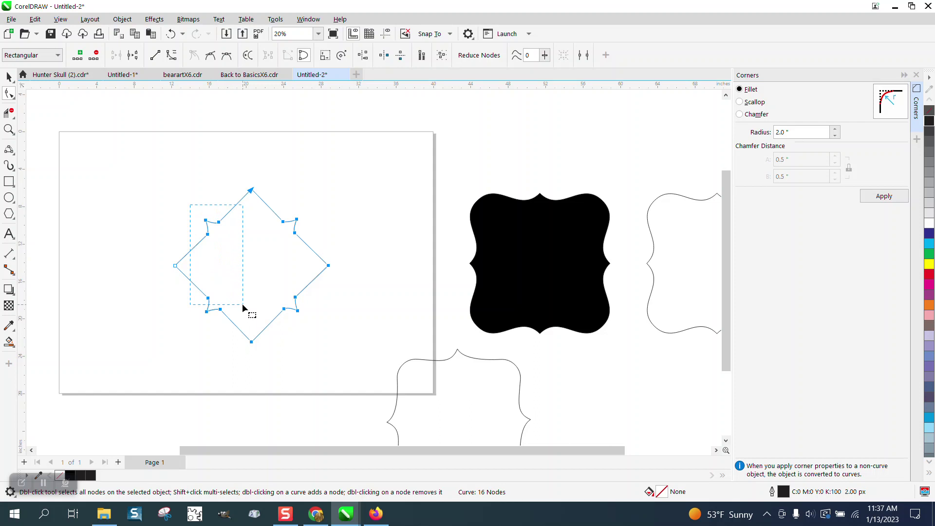
click(183, 235)
drag(164, 164, 361, 358)
drag(249, 312, 311, 317)
click(884, 196)
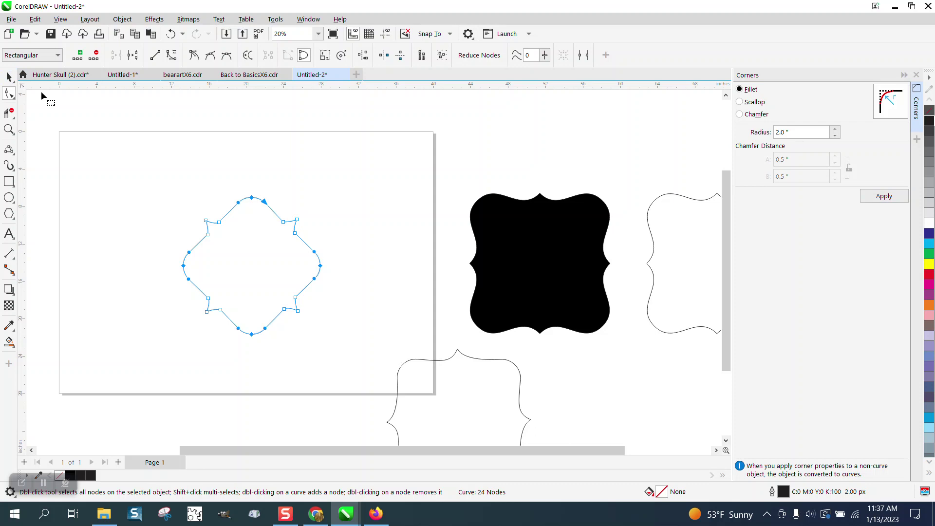
Rotate the scalloped shape 45° and then delete it from the page.
click(9, 77)
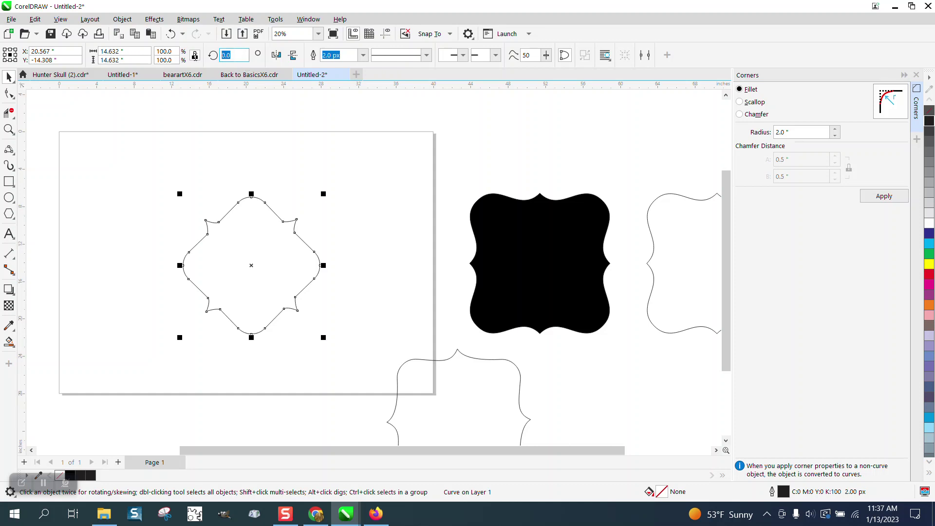
text(45)
key(Return)
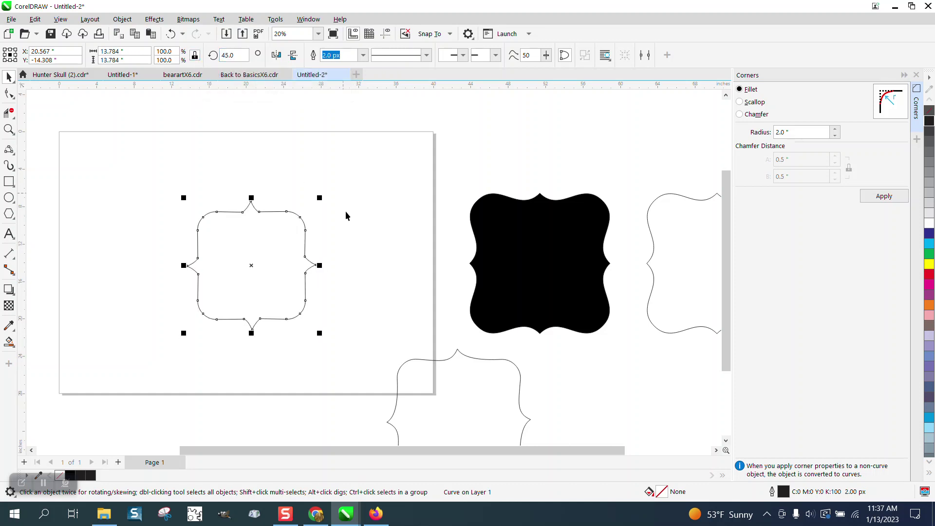
drag(186, 177, 368, 374)
key(Delete)
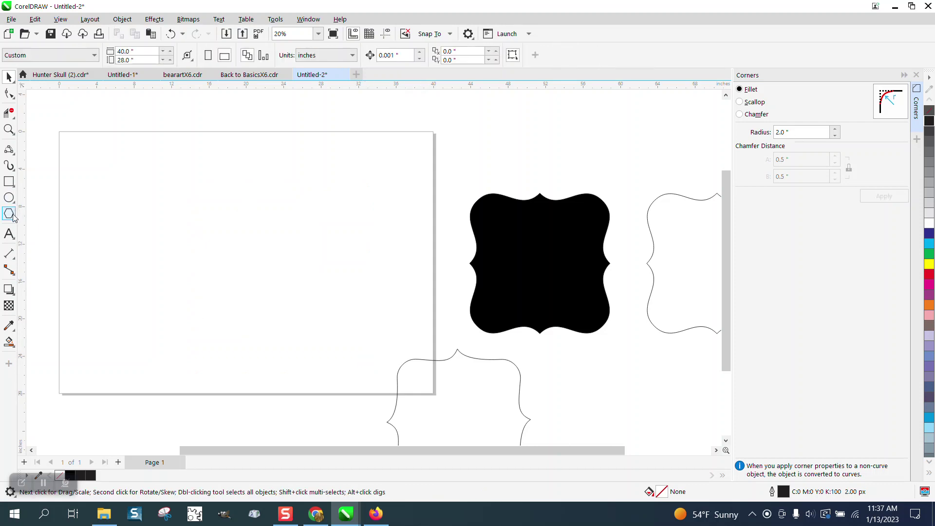
Draw a square of about 15 x 15 inches on the page.
click(9, 182)
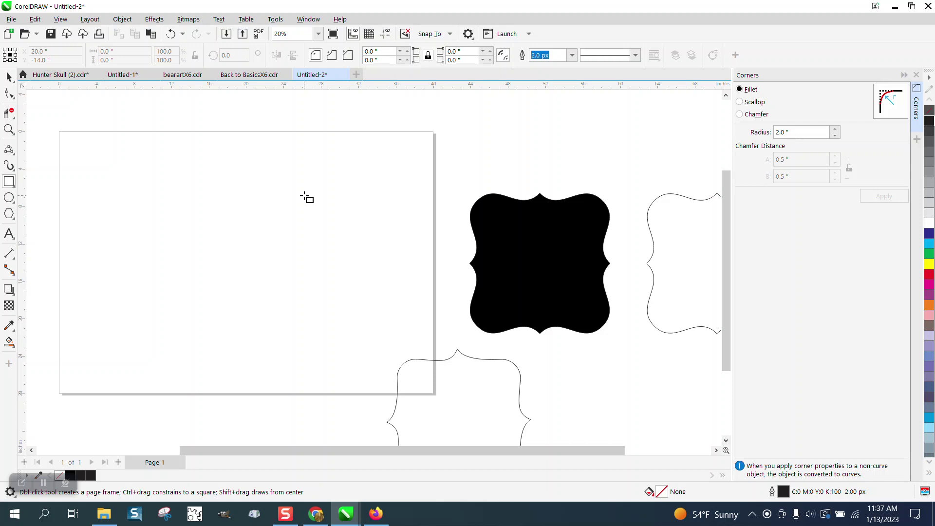
mouse_move(334, 194)
mouse_down()
mouse_move(242, 277)
mouse_move(194, 306)
mouse_up()
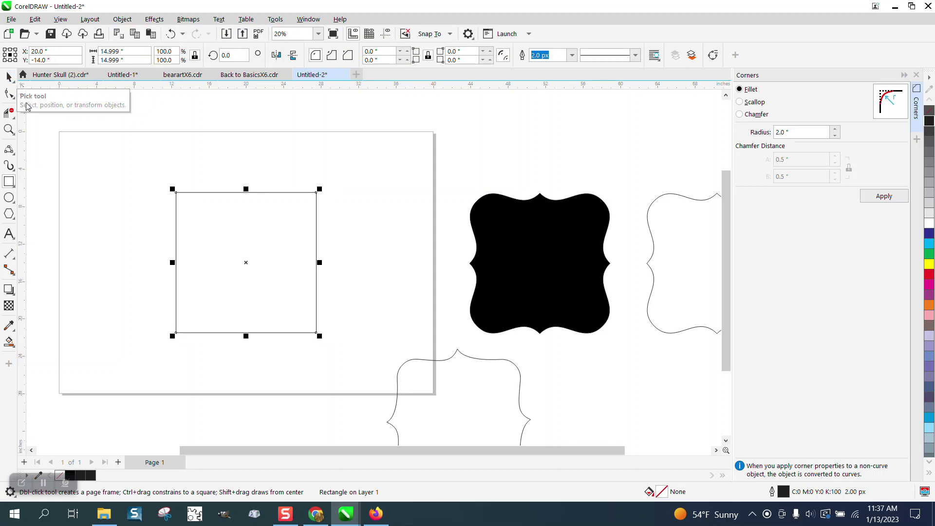
Convert the square to curves and drag its bottom-left node toward the centre.
click(120, 21)
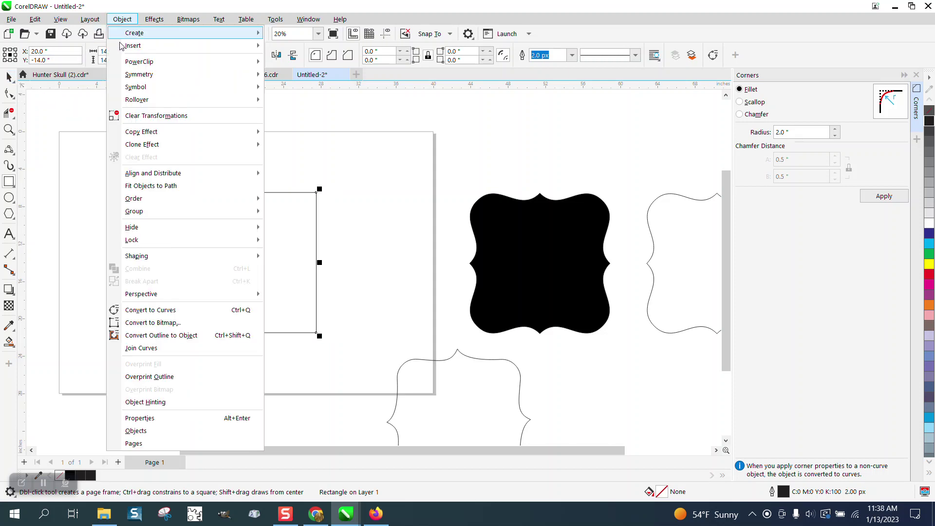
click(140, 309)
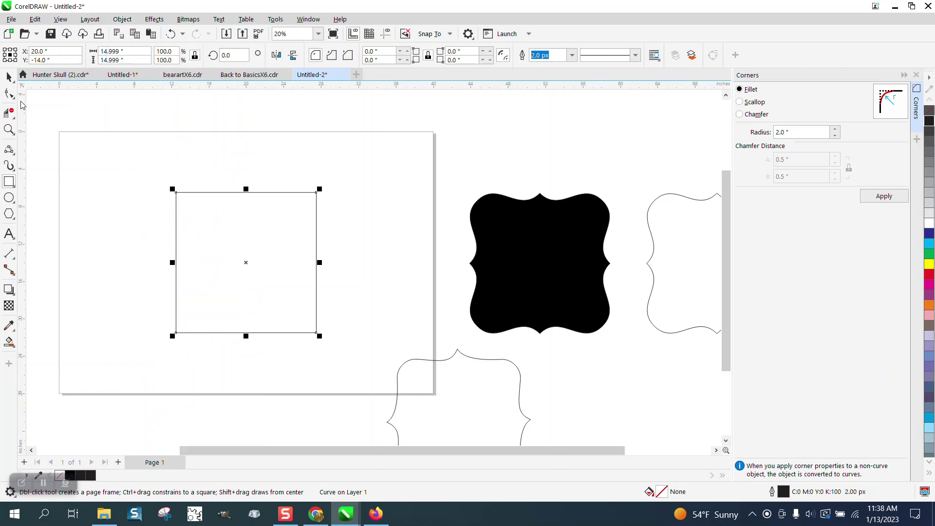
click(9, 93)
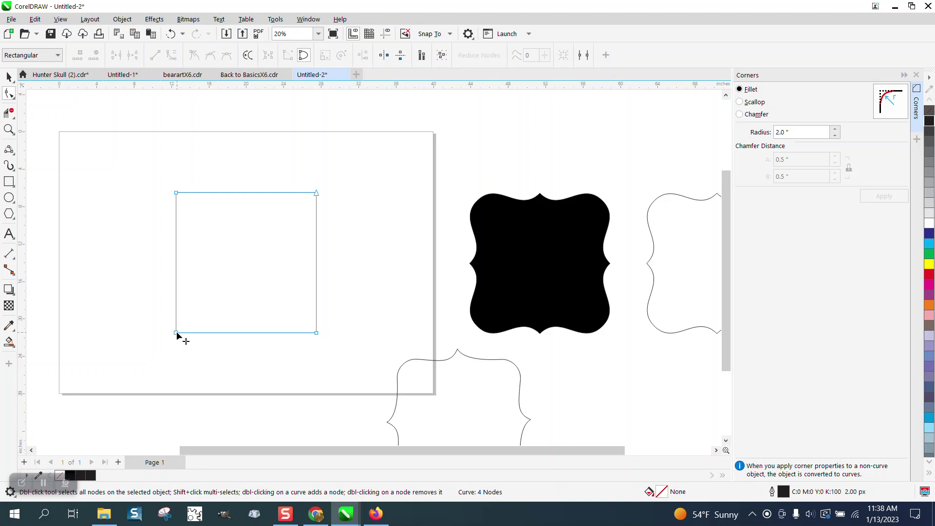
mouse_move(177, 333)
mouse_down()
mouse_move(207, 307)
mouse_move(178, 333)
mouse_up()
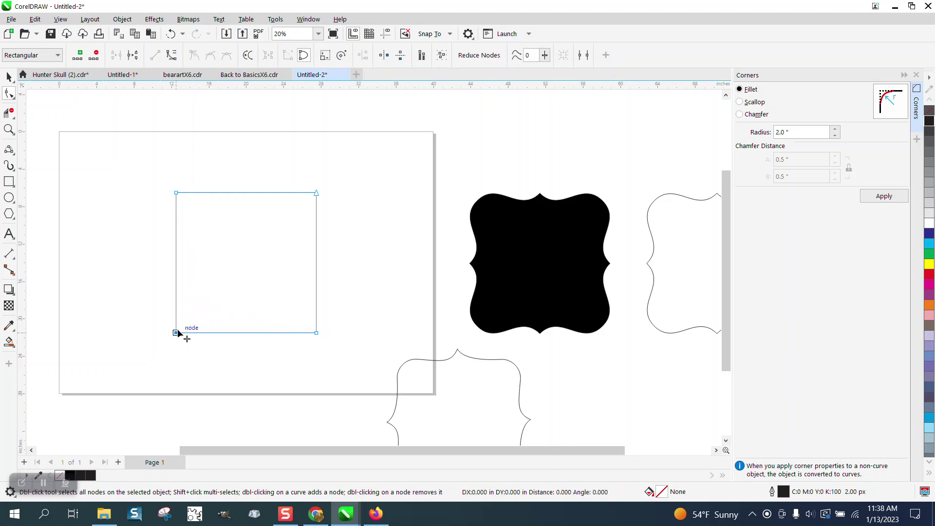
drag(149, 163, 340, 376)
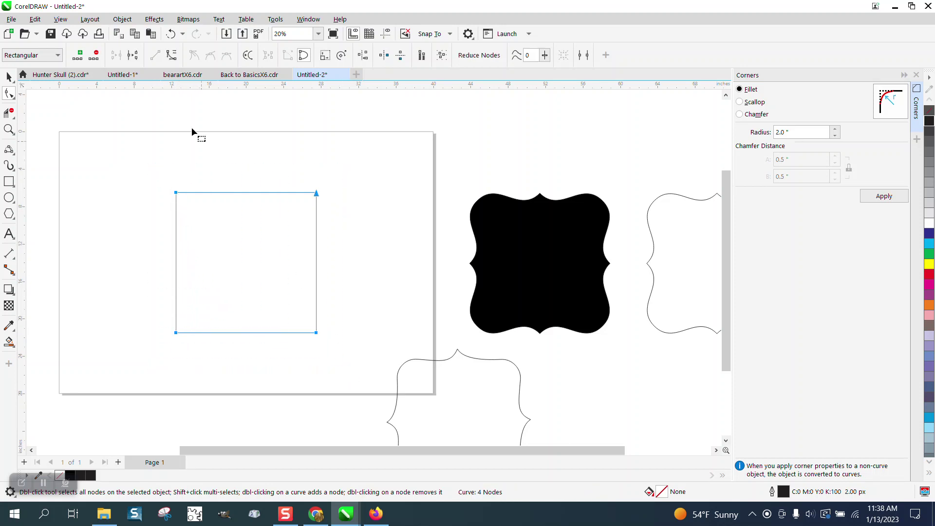
click(171, 55)
click(180, 343)
drag(178, 335, 249, 272)
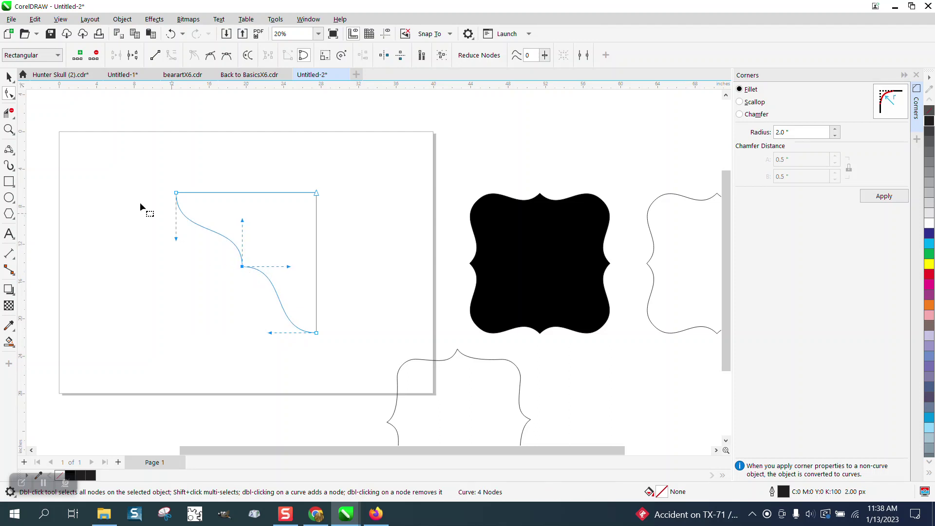
Mirror the curved piece into a right-hand copy, then mirror both halves vertically into four lobes.
click(10, 77)
drag(161, 165, 362, 360)
drag(302, 261, 193, 259)
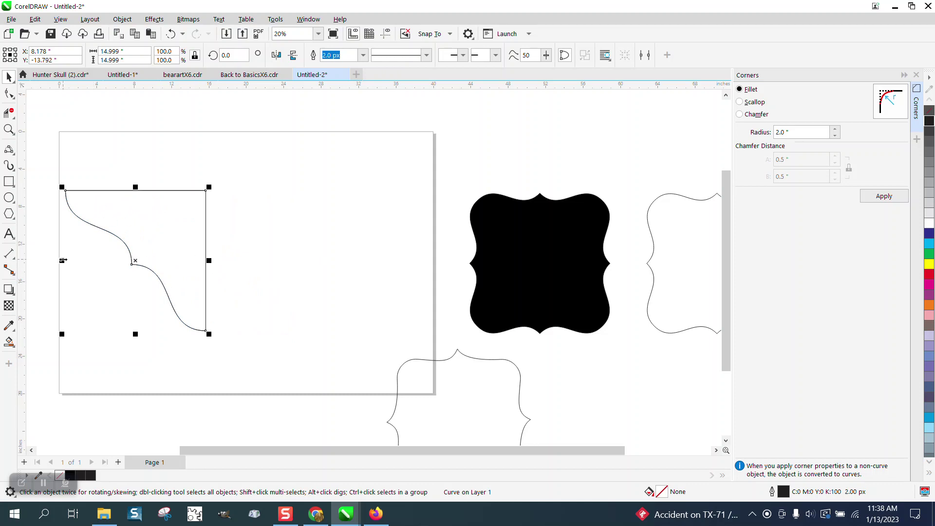
drag(62, 260, 269, 272)
drag(49, 155, 397, 375)
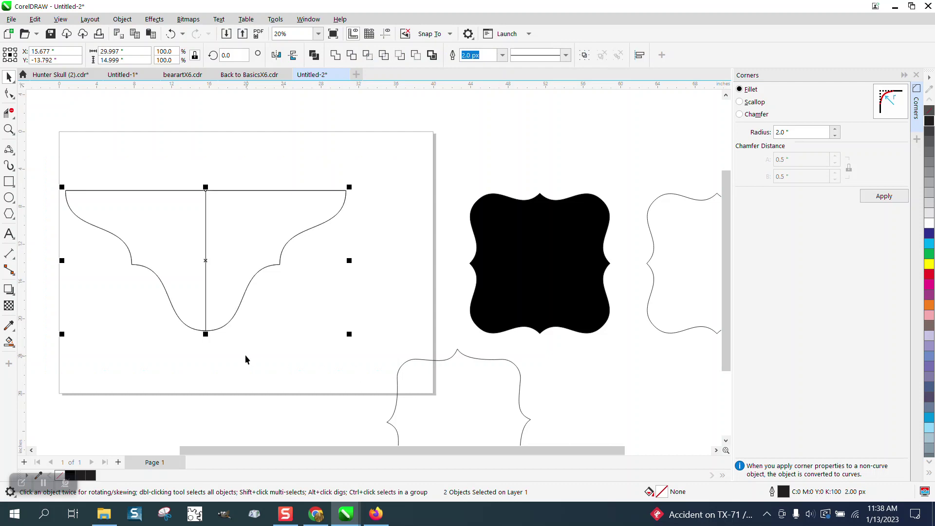
drag(205, 334, 206, 159)
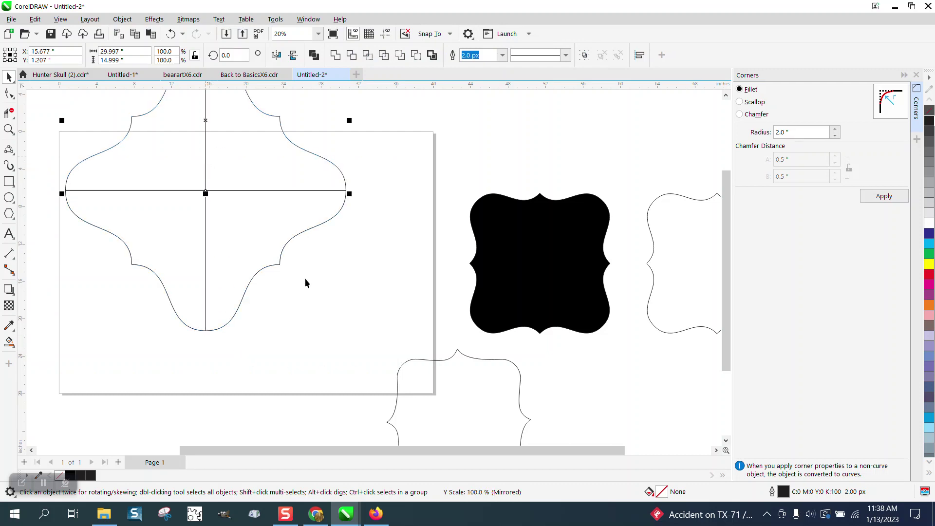
scroll(305, 279, down, 2)
Erase the inner crossing lines and rotate the four-lobed shape 45°.
click(9, 113)
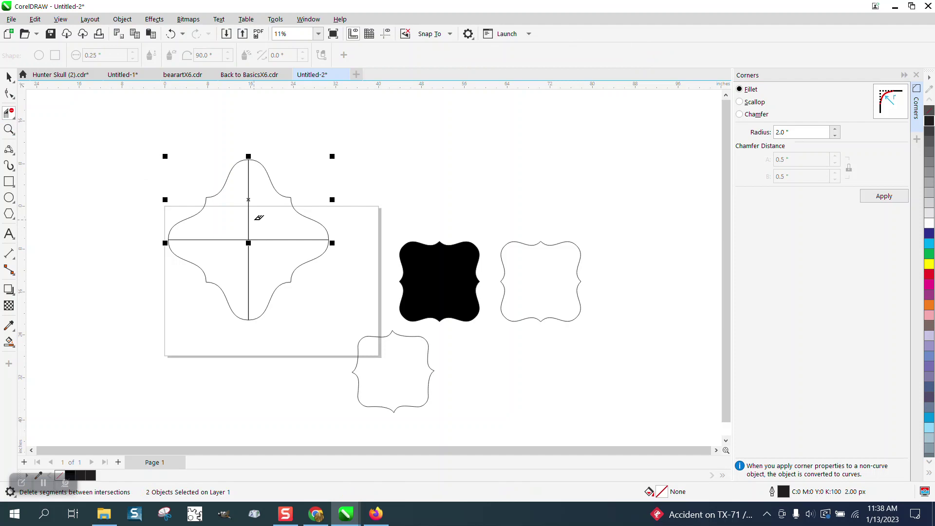
drag(219, 216, 272, 259)
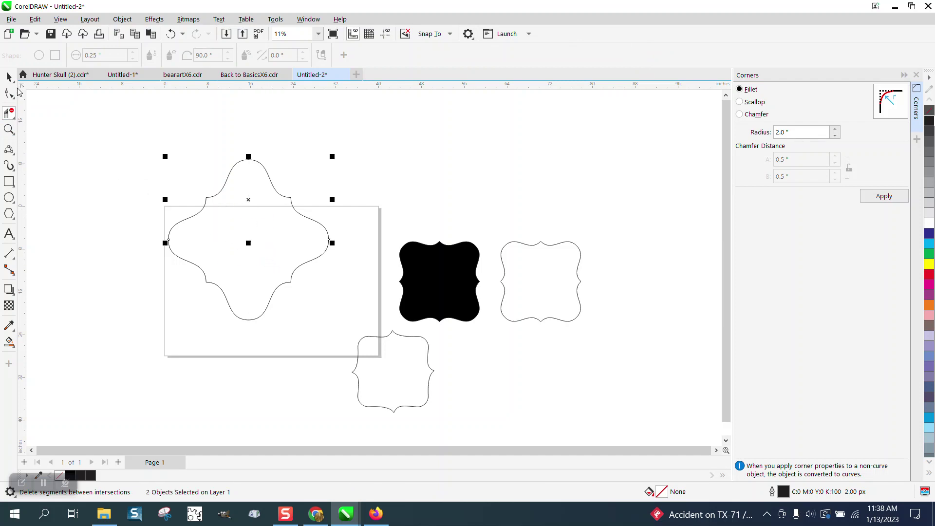
key(space)
drag(151, 159, 356, 314)
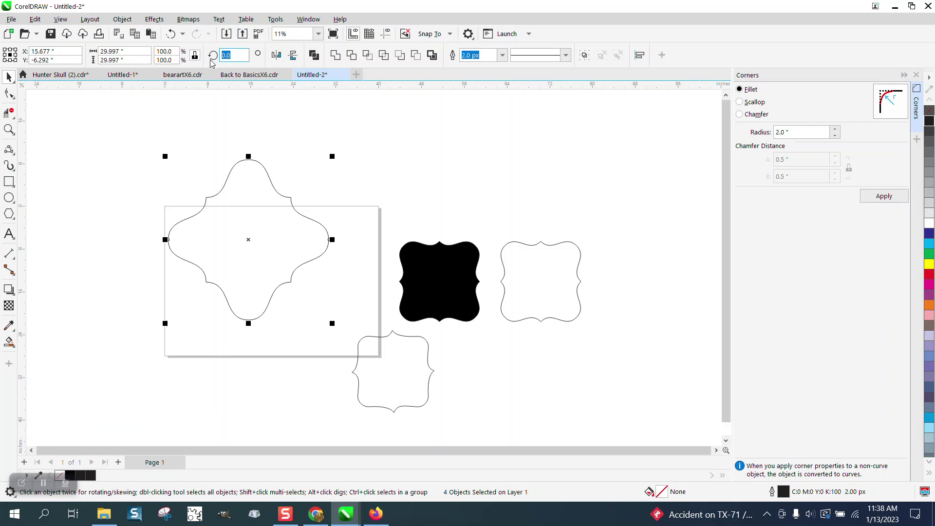
text(45)
key(Return)
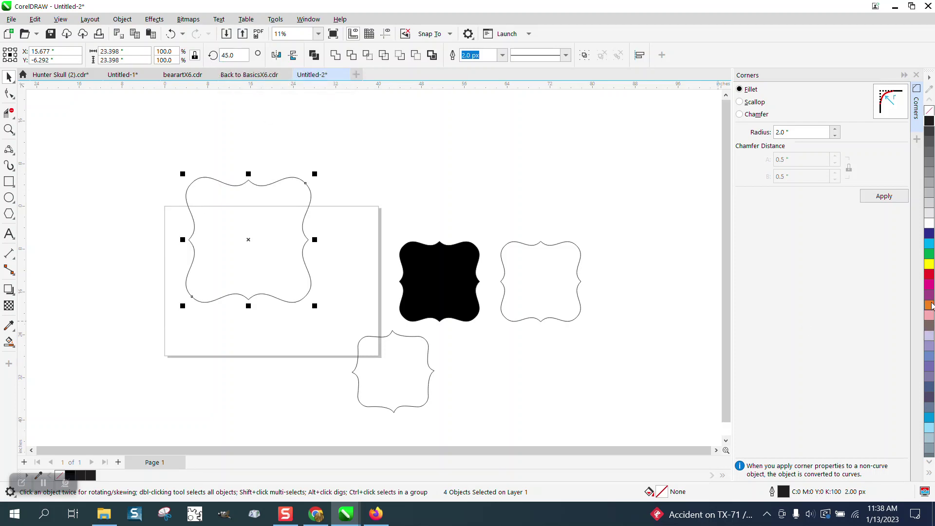
Choose a fill colour and select the bracket shape for filling.
click(931, 245)
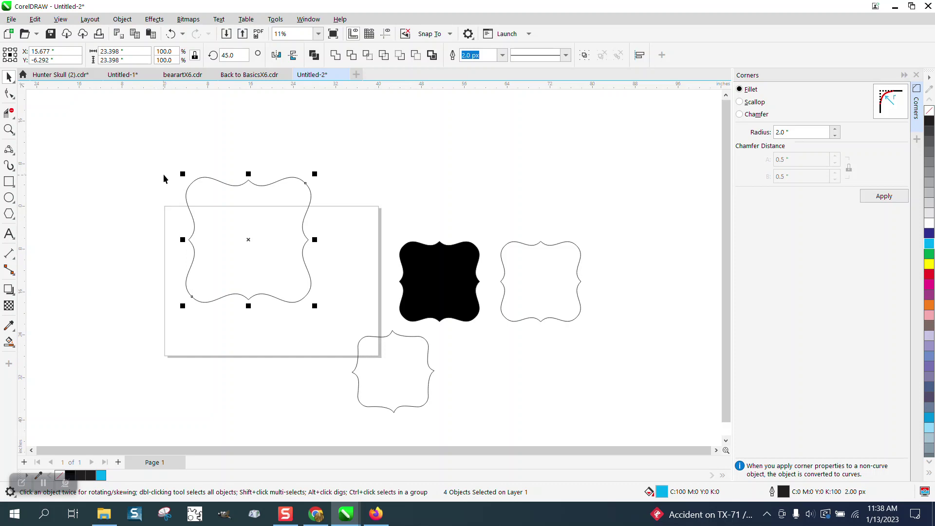
drag(166, 164, 336, 330)
click(9, 342)
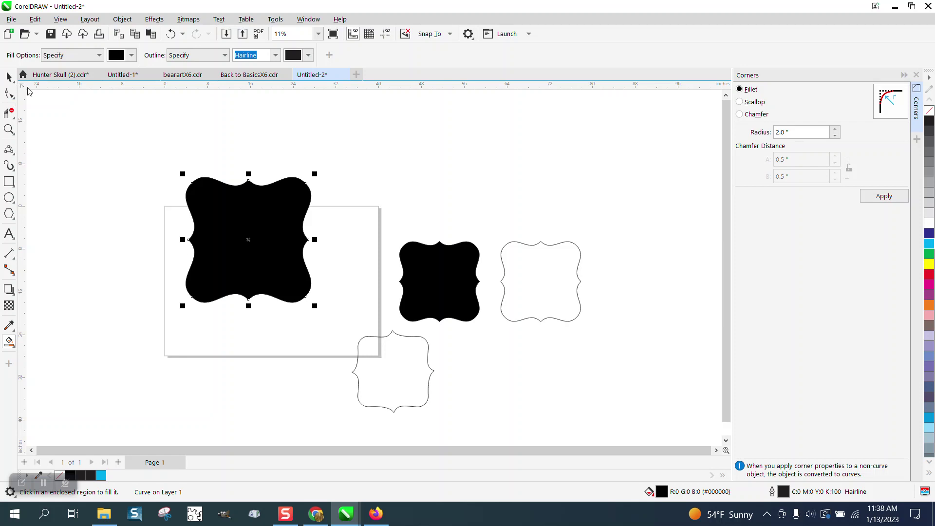
Move the black bracket, adjust its fill and outline, and place it inside the outlined bracket.
click(8, 76)
drag(249, 239, 432, 176)
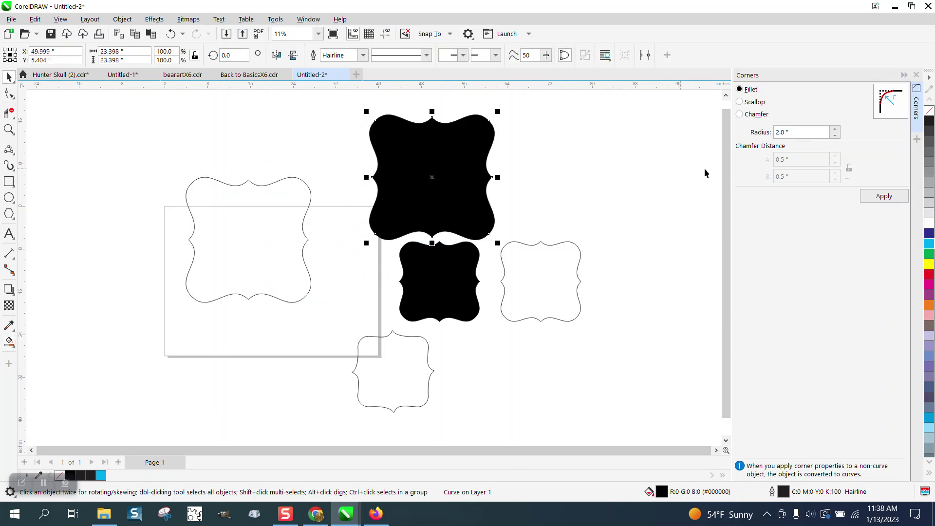
click(930, 245)
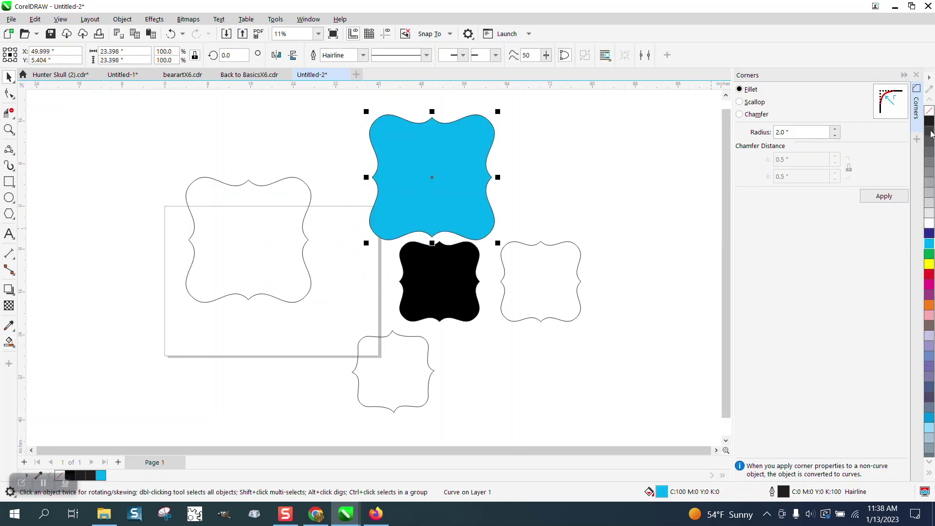
click(929, 113)
right_click(930, 116)
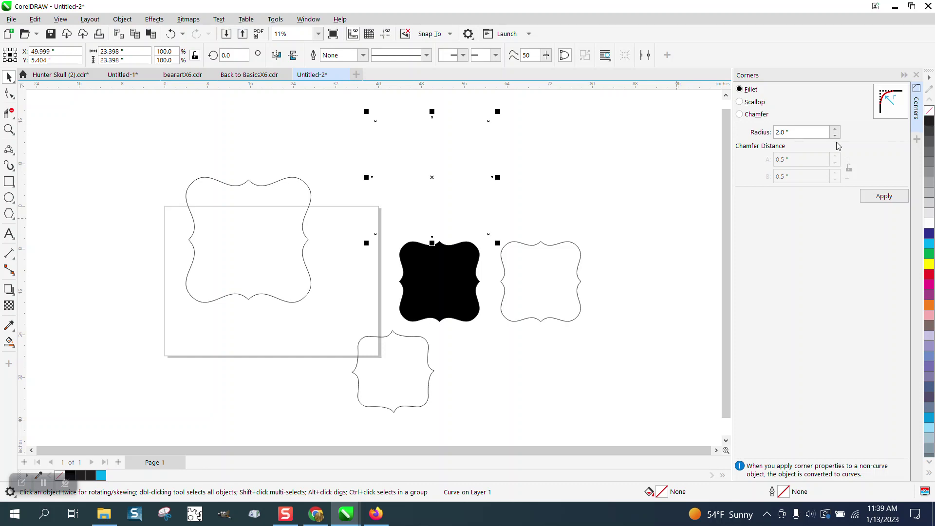
key(ctrl+z)
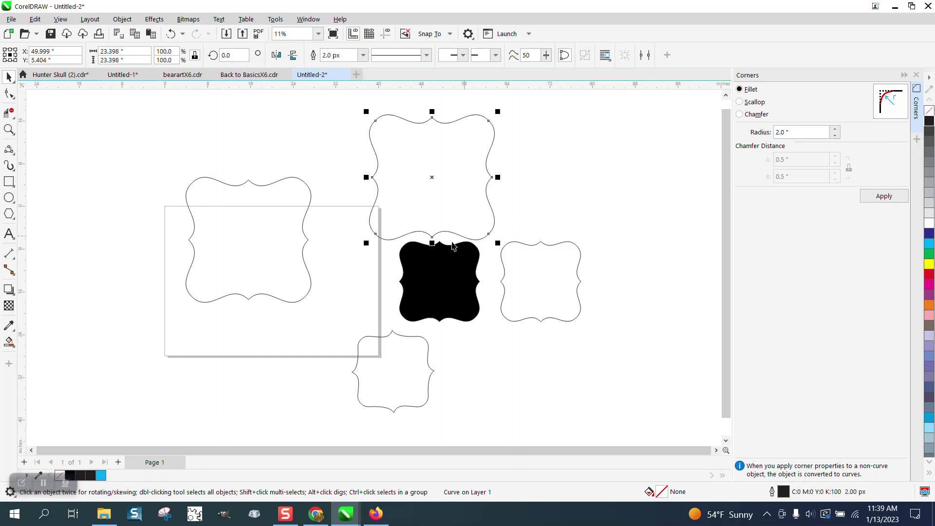
drag(448, 269, 435, 176)
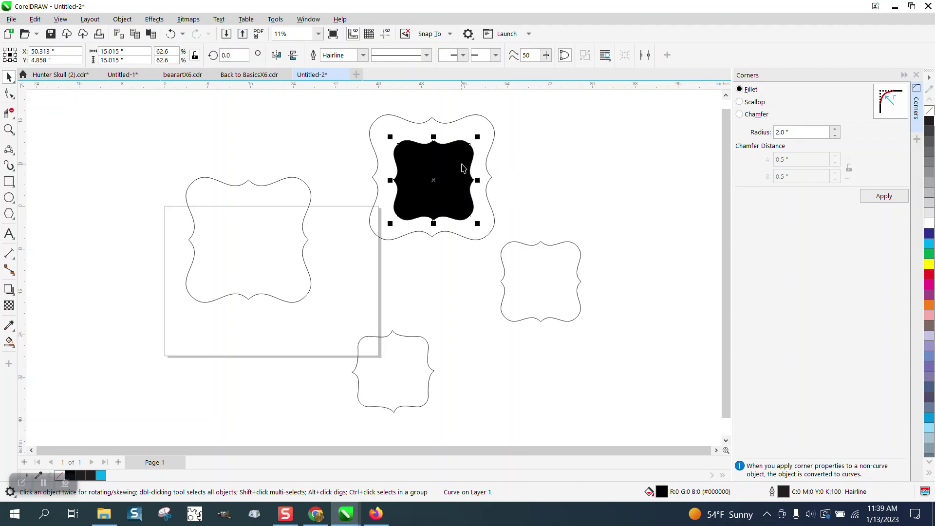
Scale the outline bracket to about 60.5%, set it beside the black one, delete the left bracket.
click(494, 133)
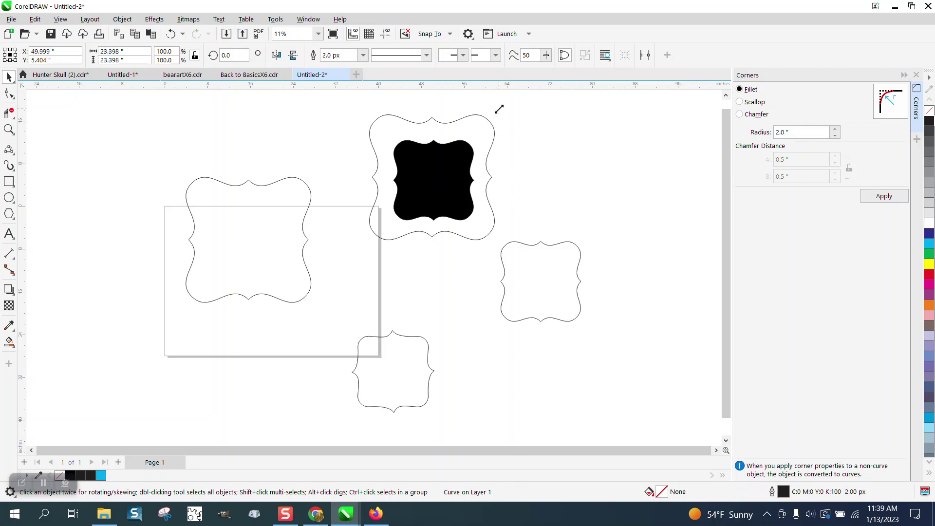
drag(498, 109, 448, 159)
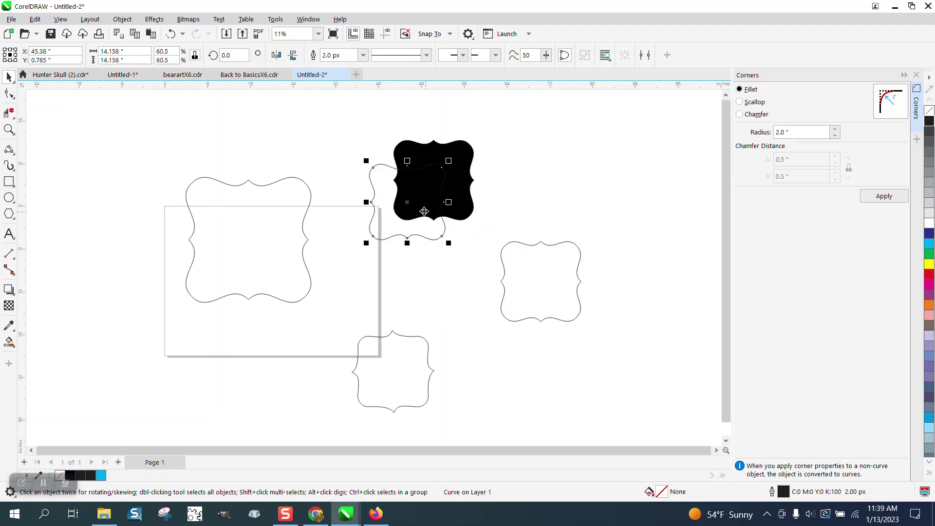
drag(430, 205, 513, 186)
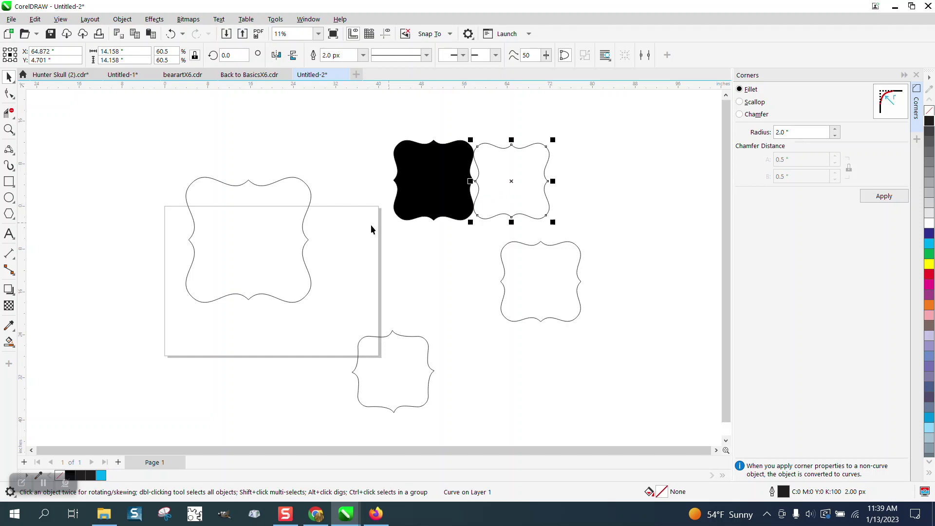
drag(176, 172, 371, 338)
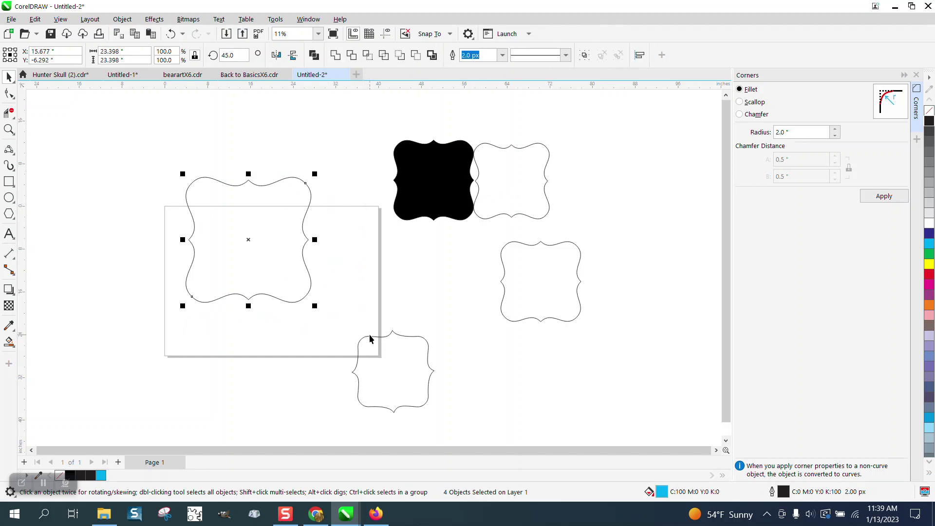
key(Delete)
Draw a square and convert it to curves with bendable curve segments.
click(9, 181)
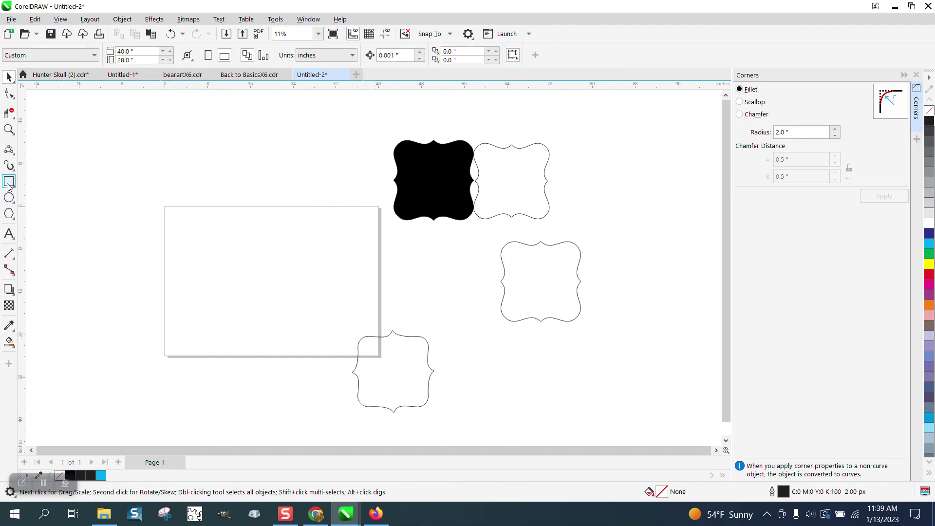
drag(295, 244, 217, 319)
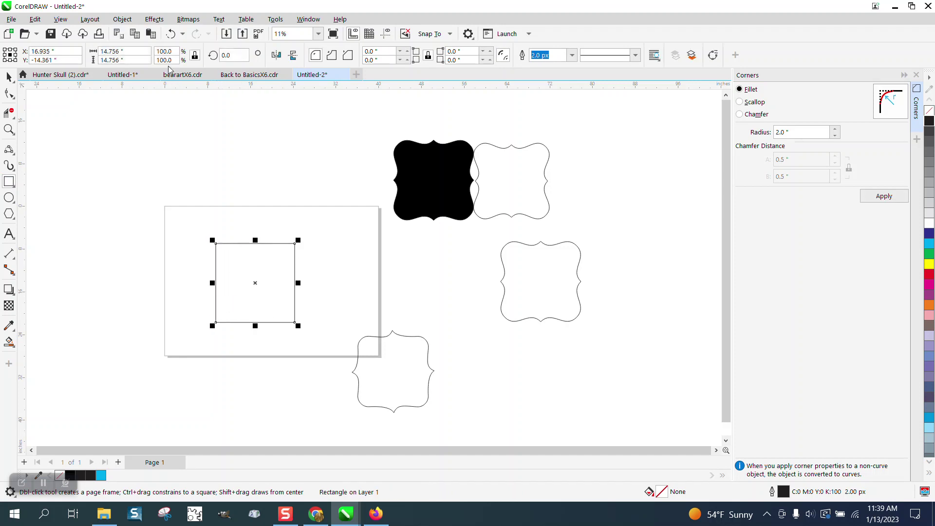
click(122, 19)
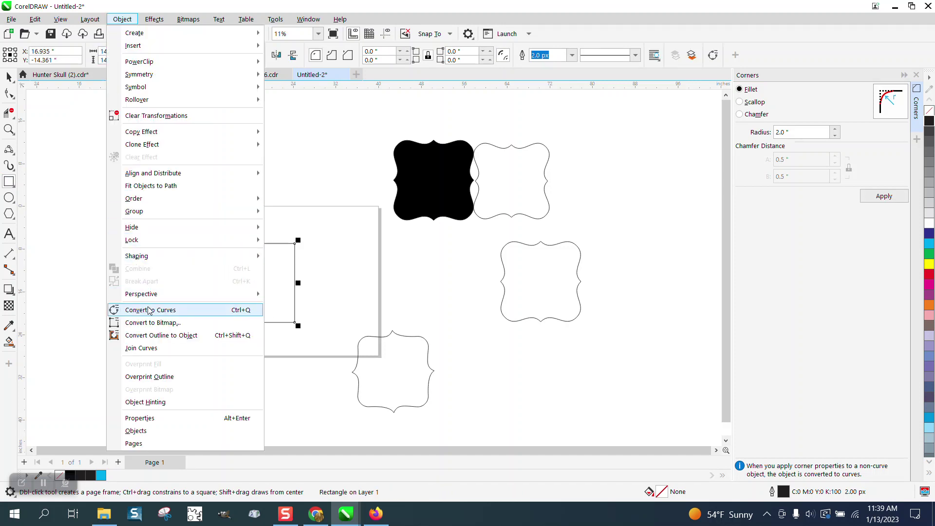
click(150, 309)
click(9, 93)
drag(170, 174, 309, 347)
click(172, 61)
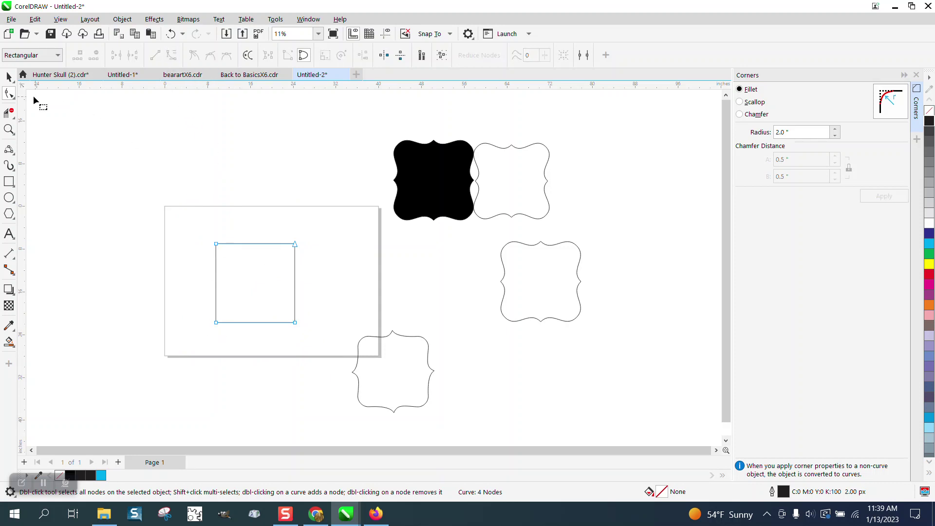
Rotate the square 45° into a diamond.
click(9, 77)
drag(194, 219, 323, 326)
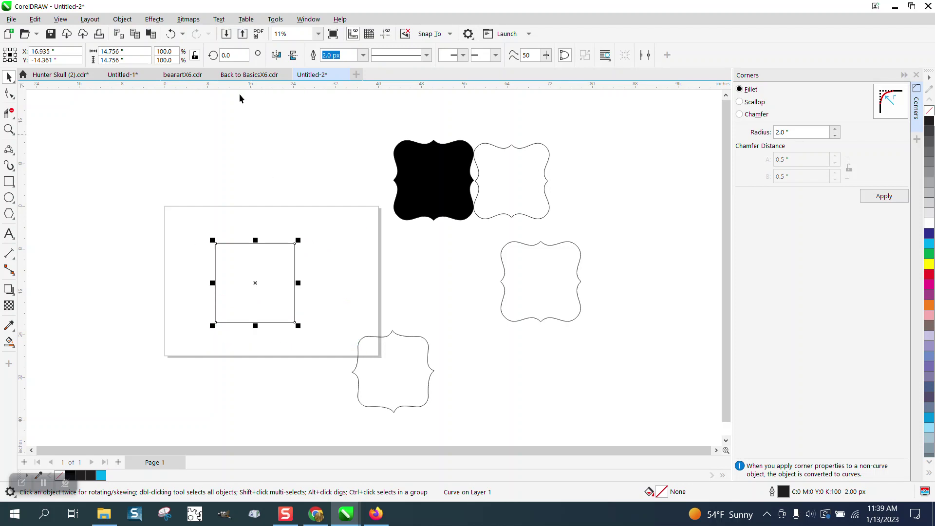
double_click(226, 55)
text(45)
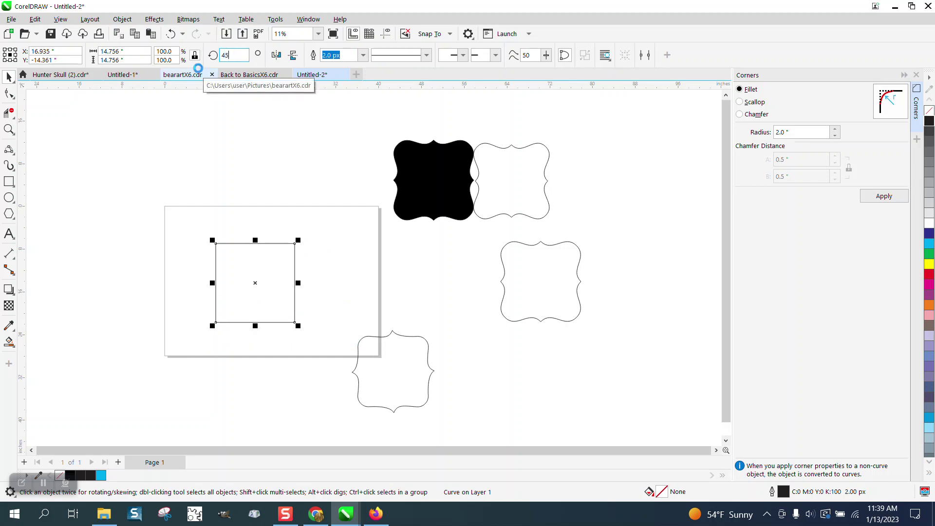
key(Return)
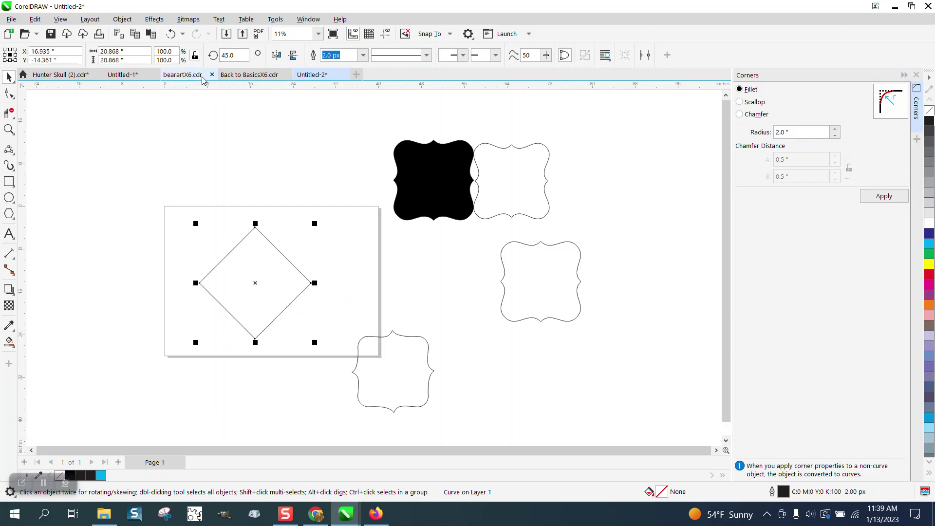
Drag the diamond's left node in to its centre, bending both left edges into concave curves.
click(9, 93)
click(200, 283)
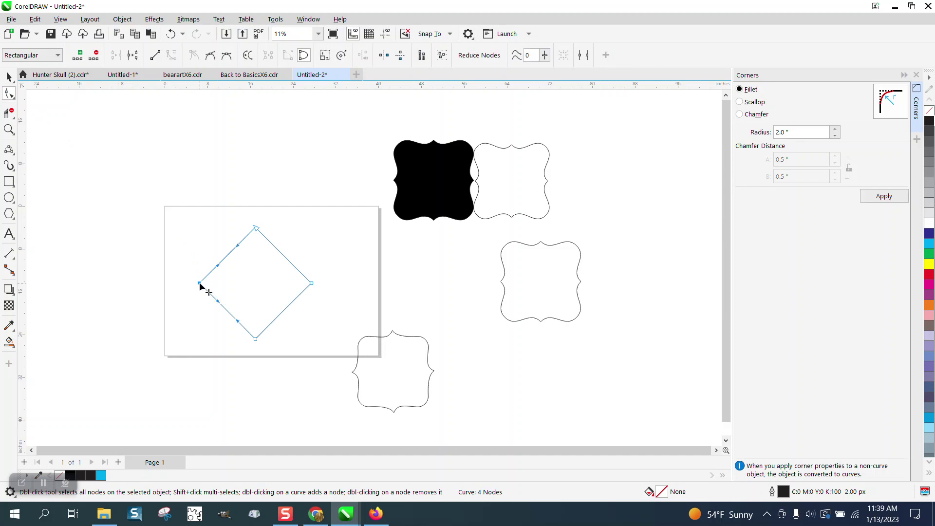
drag(200, 283, 262, 281)
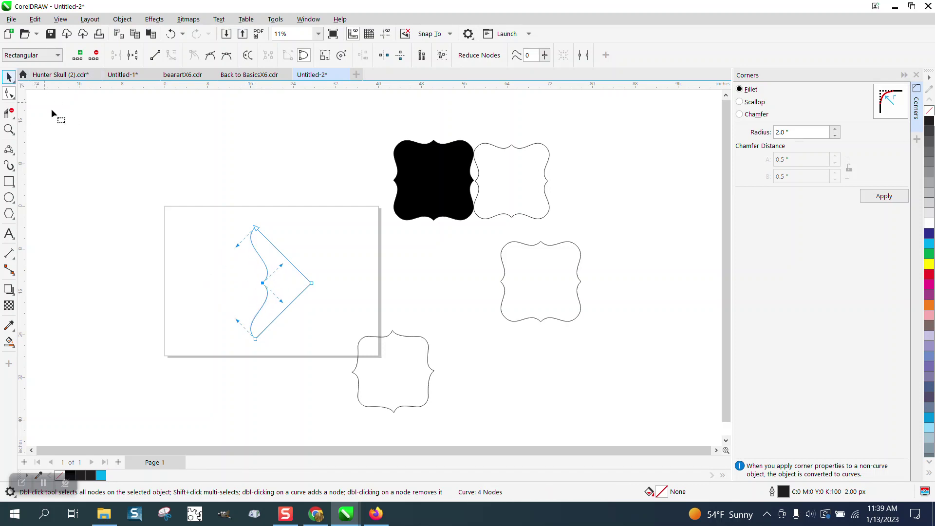
mouse_move(10, 98)
click(9, 77)
Set the curved piece's rotation angle to 0°.
double_click(231, 55)
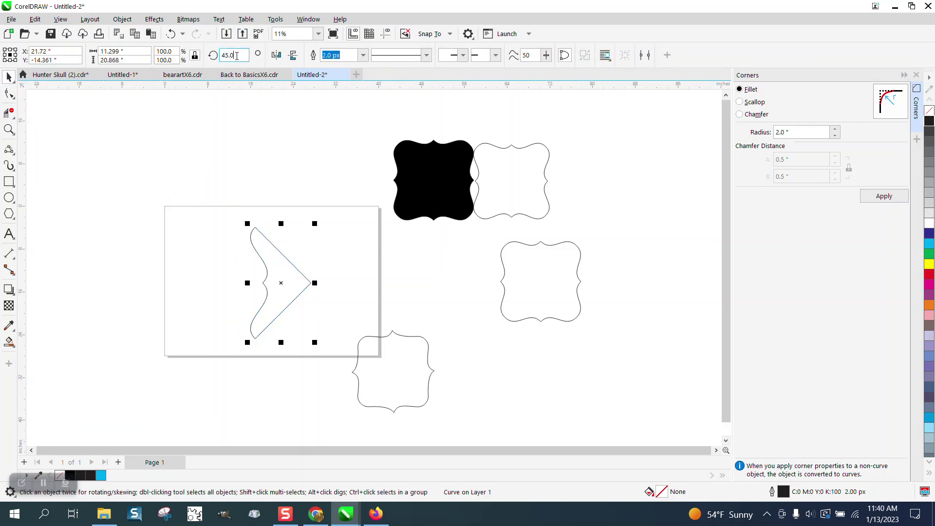
text(0)
key(Return)
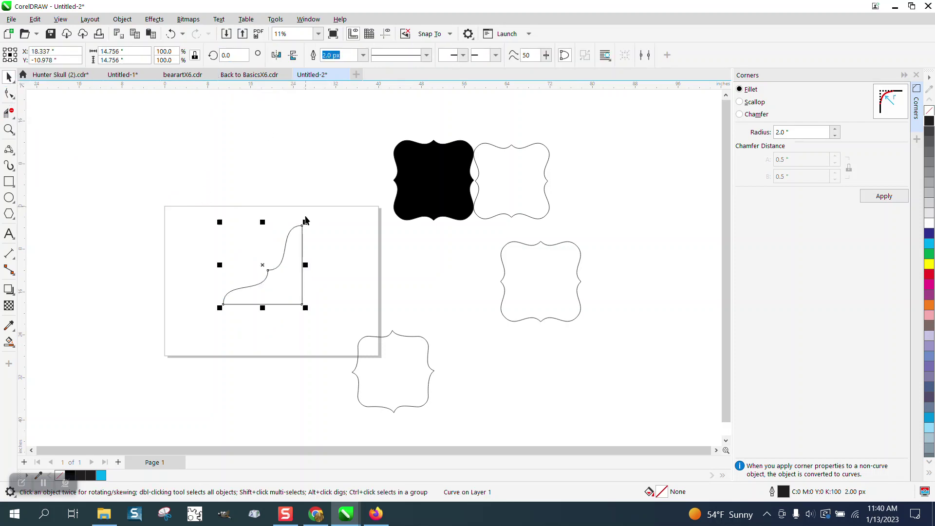
Mirror a copy of the curve to the right, then mirror both halves downward.
drag(191, 219, 340, 338)
drag(220, 265, 389, 265)
drag(201, 200, 408, 353)
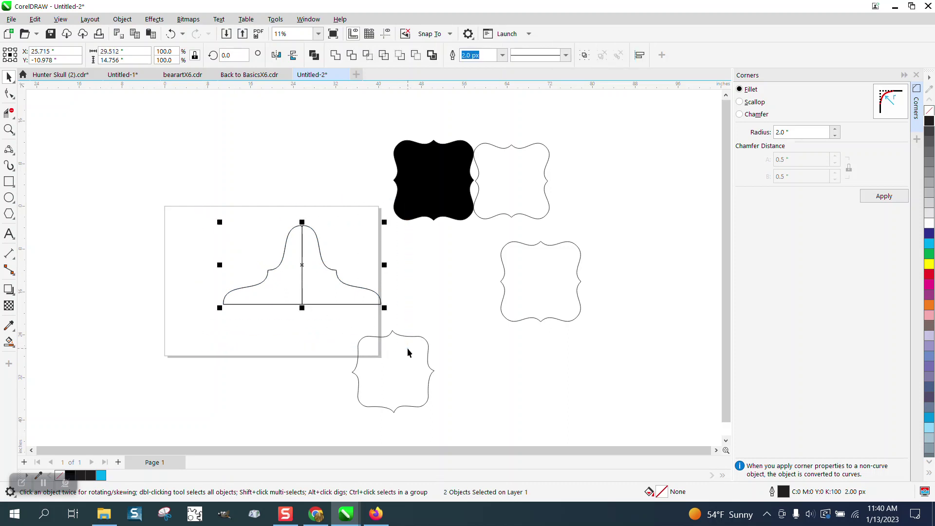
drag(302, 221, 302, 387)
Erase the star's inner crossing lines with Virtual Segment Delete.
click(9, 113)
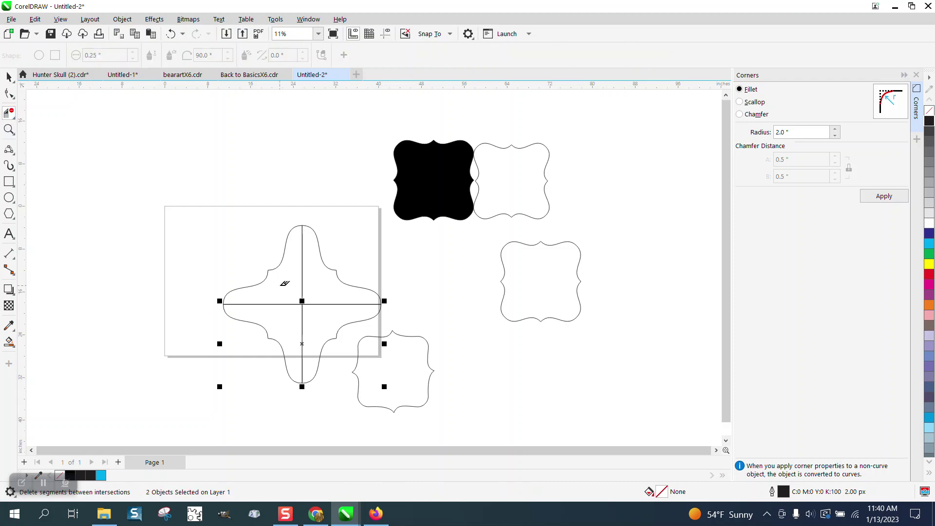
click(323, 314)
click(9, 77)
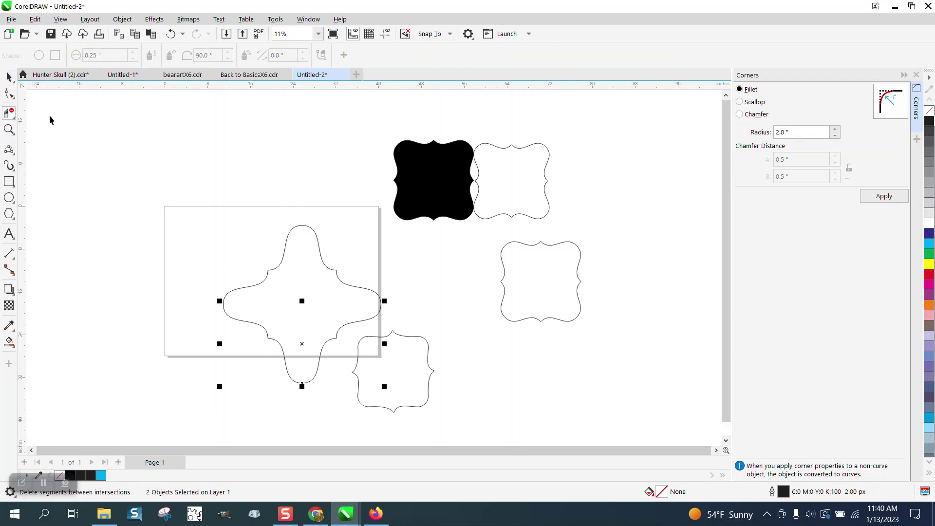
scroll(257, 266, down, 1)
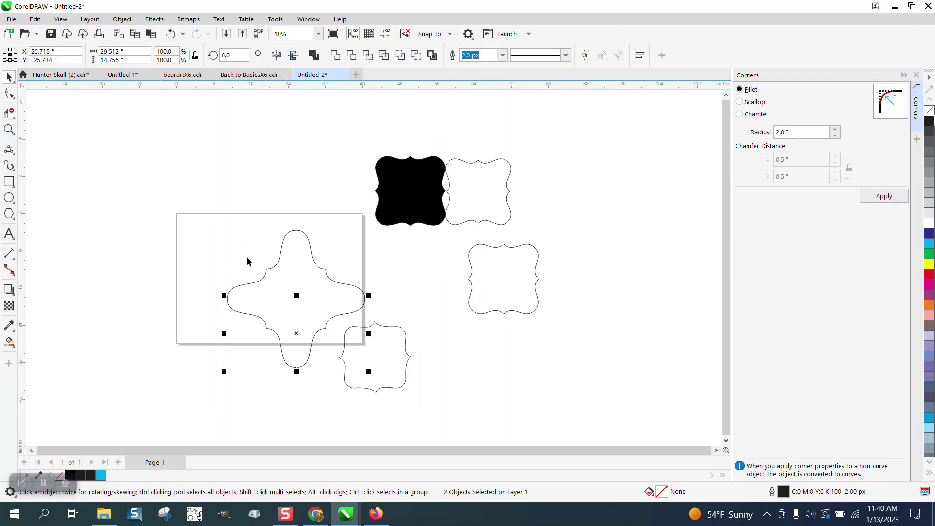
Smart Fill the four-lobed star's interior to create a solid black copy.
click(8, 342)
click(282, 303)
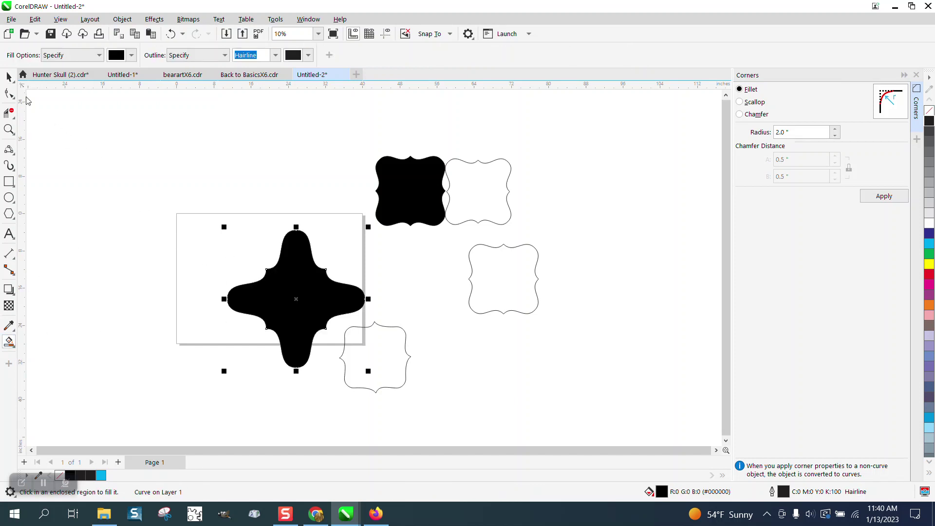
click(6, 77)
Move the black star and black bracket up-left, then zoom in on the bracket.
drag(295, 296, 167, 168)
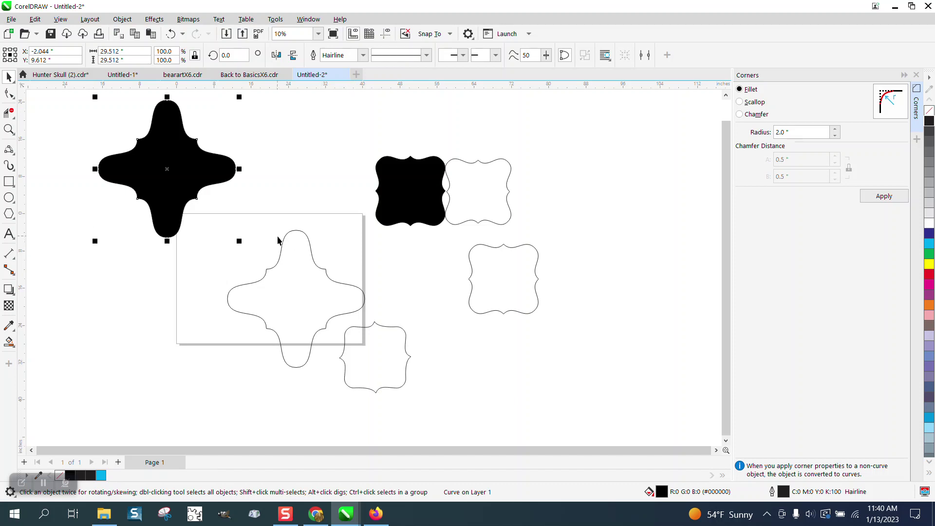
drag(412, 196, 310, 161)
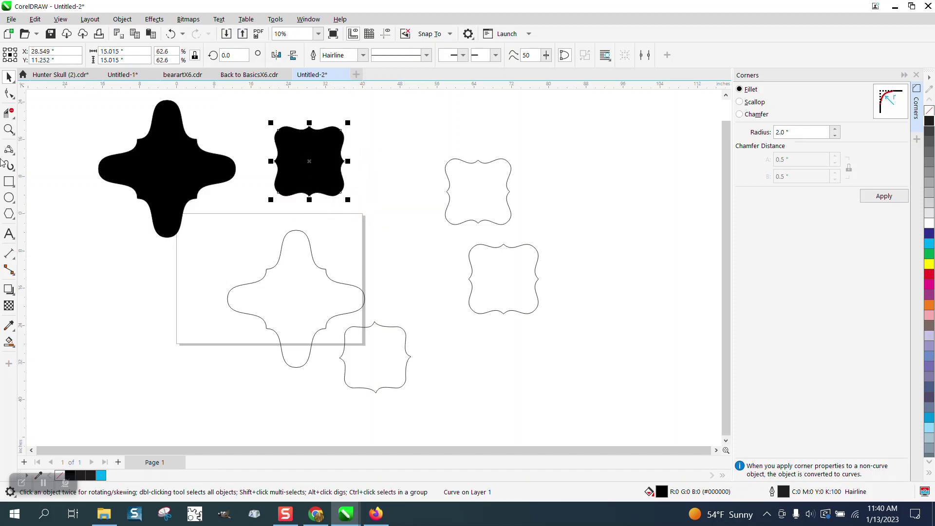
click(8, 129)
drag(250, 130, 422, 247)
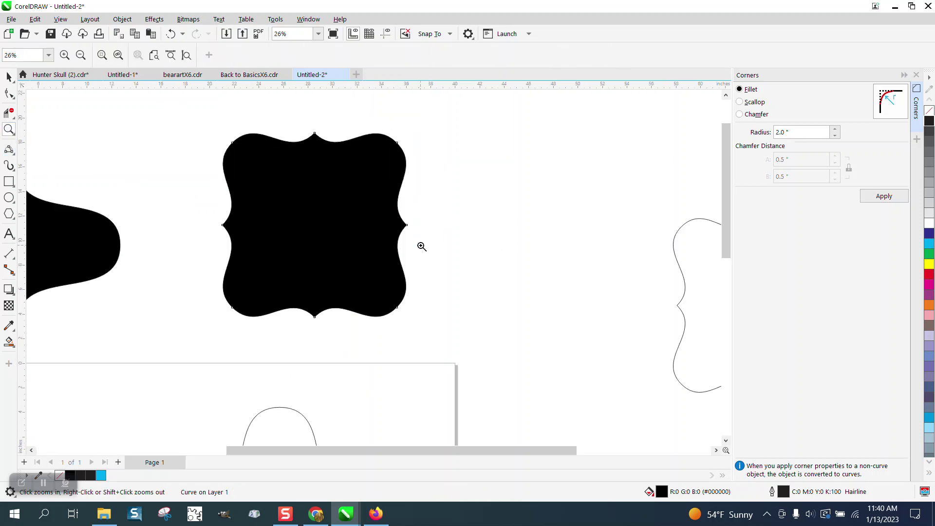